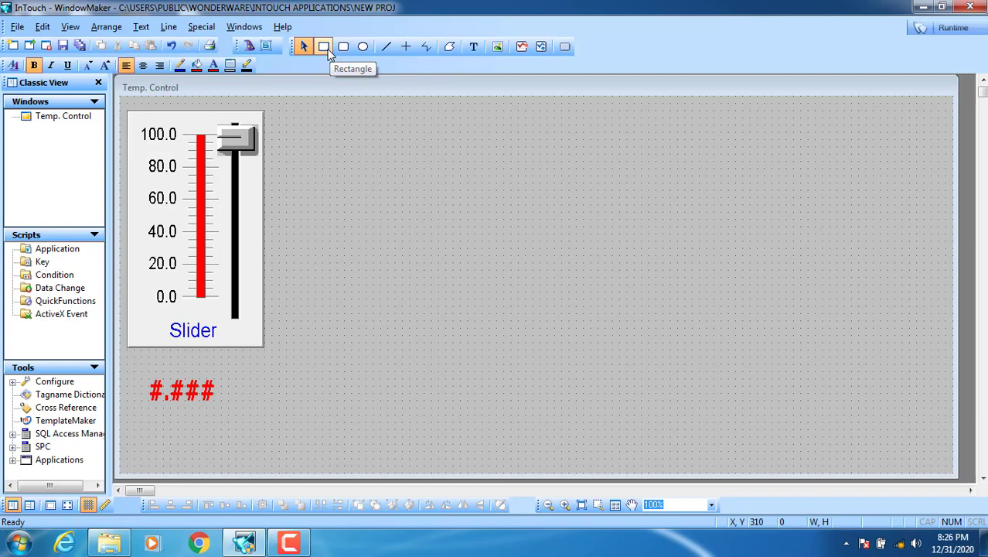
# - Draw a red rectangle about 70 wide and 60 high in the middle of the Temp. Control window
pyautogui.click(326, 48)
pyautogui.moveTo(478, 290); pyautogui.dragTo(424, 335)
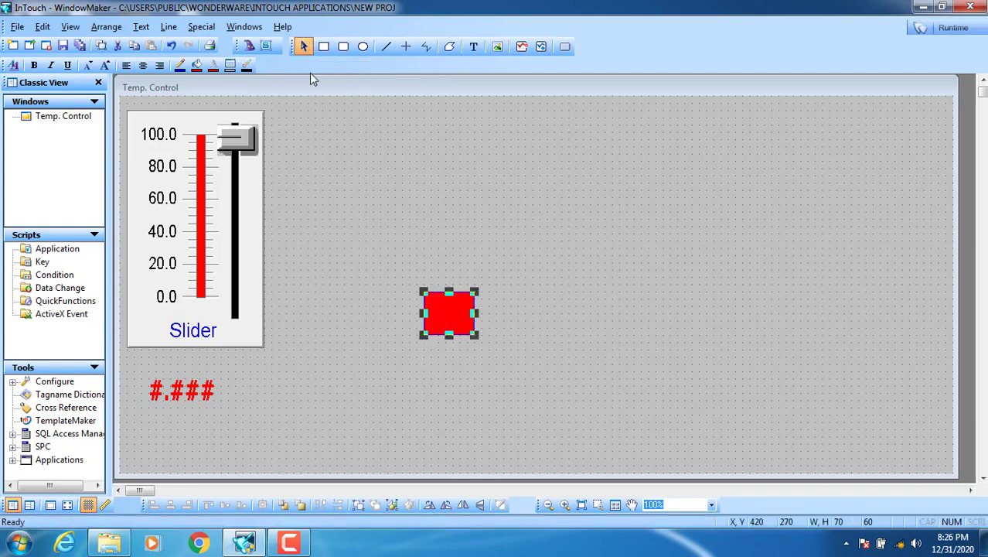
pyautogui.click(198, 66)
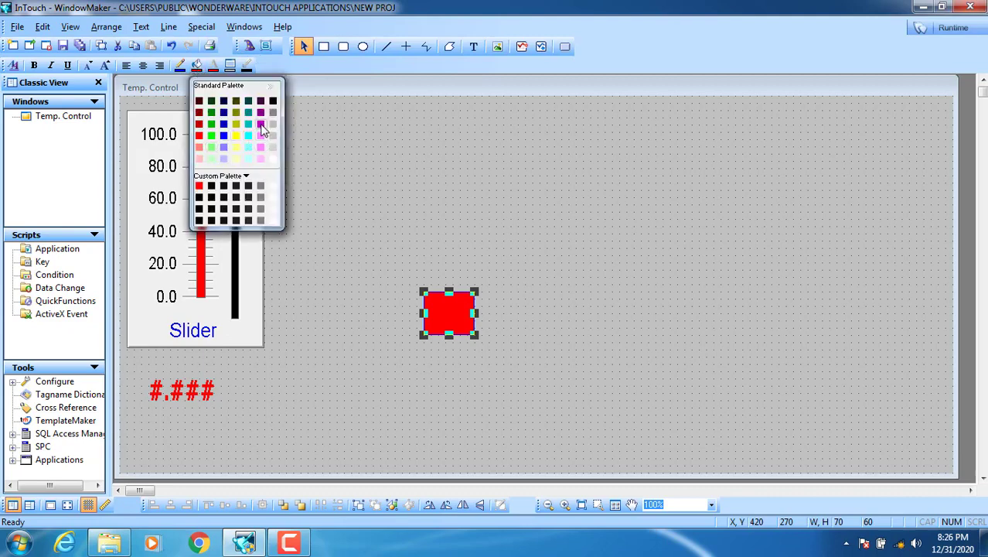
pyautogui.click(456, 289)
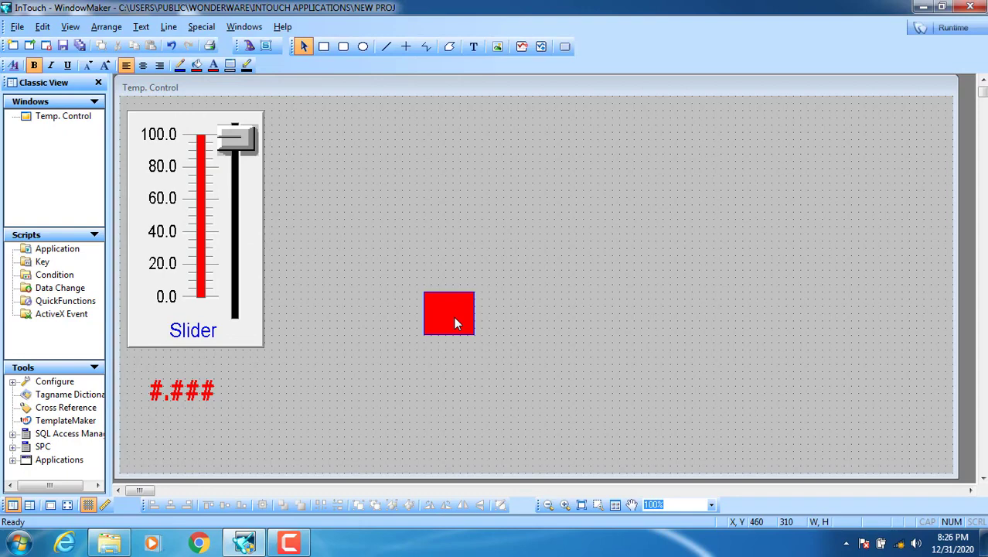
# - Test the window in Runtime by raising the temperature slider to nearly 100, and return to development mode
pyautogui.click(946, 25)
pyautogui.click(619, 324)
pyautogui.click(630, 331)
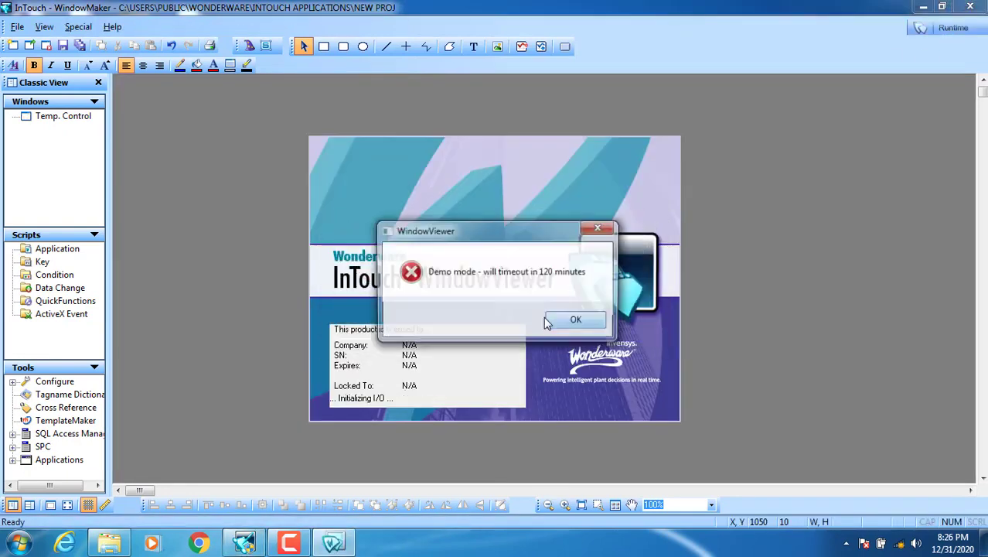
pyautogui.click(572, 320)
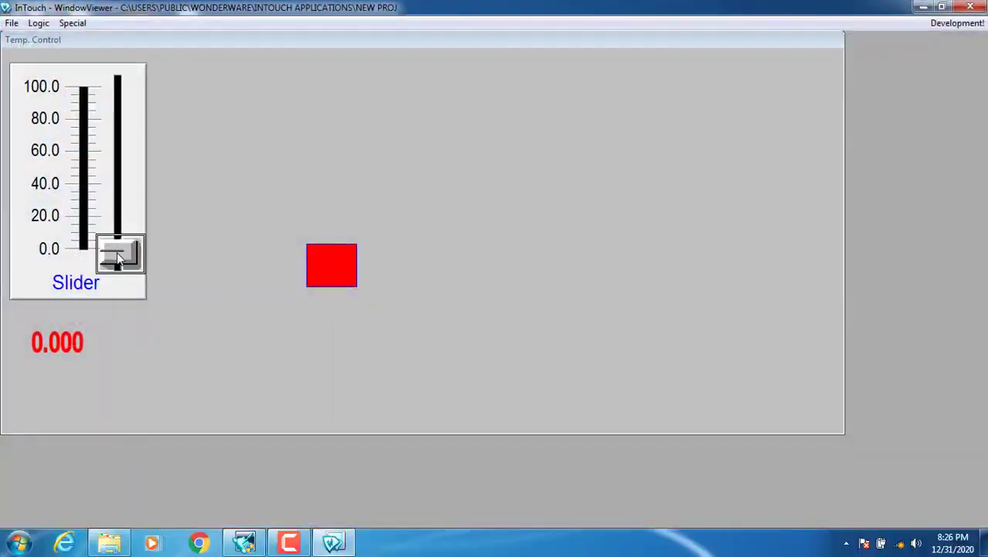
pyautogui.moveTo(116, 260); pyautogui.dragTo(103, 90)
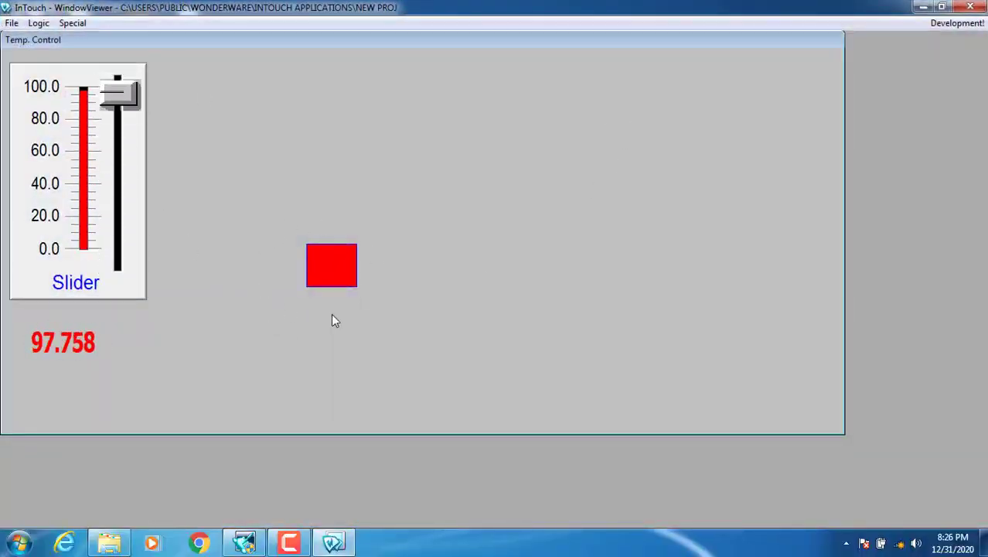
pyautogui.click(957, 22)
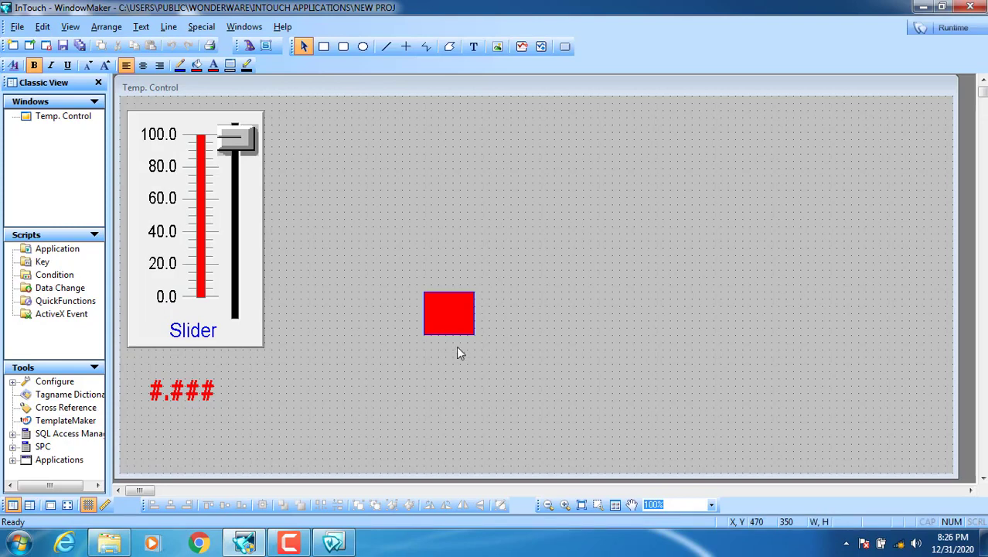
# - Give the rectangle a vertical slider link with tagname h1, value 100 at top and 0 at bottom, vertical movement 100 up and 0 down
pyautogui.doubleClick(449, 317)
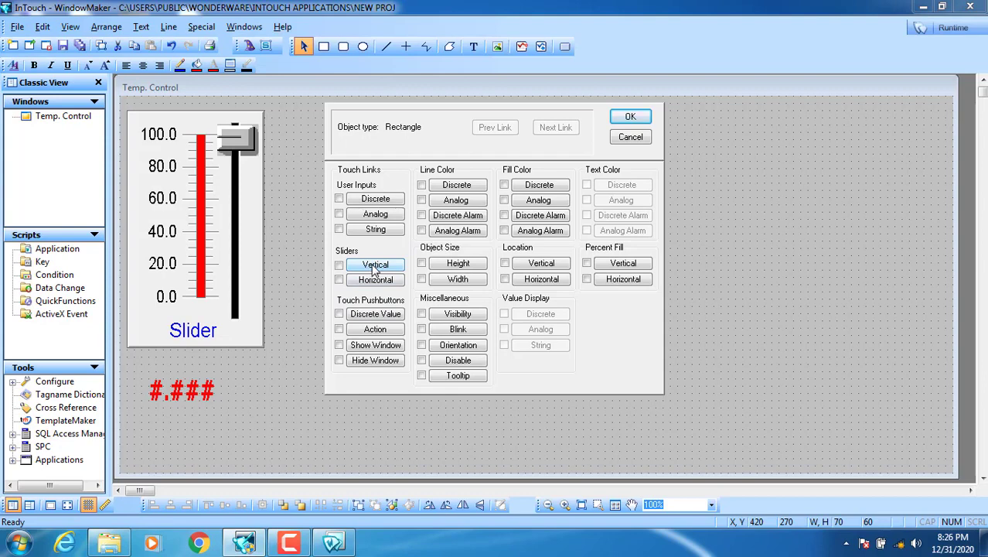
pyautogui.click(375, 265)
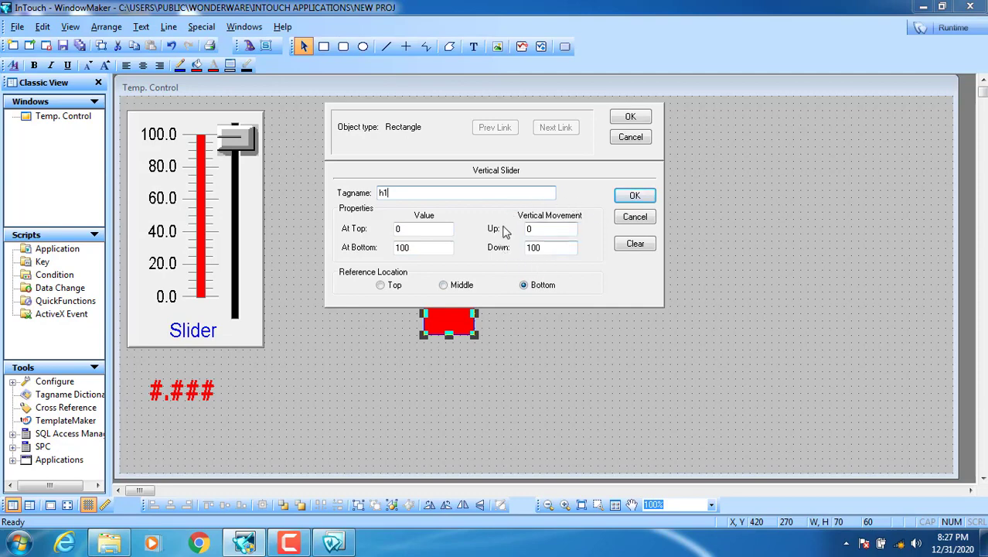
pyautogui.moveTo(549, 229); pyautogui.dragTo(505, 228)
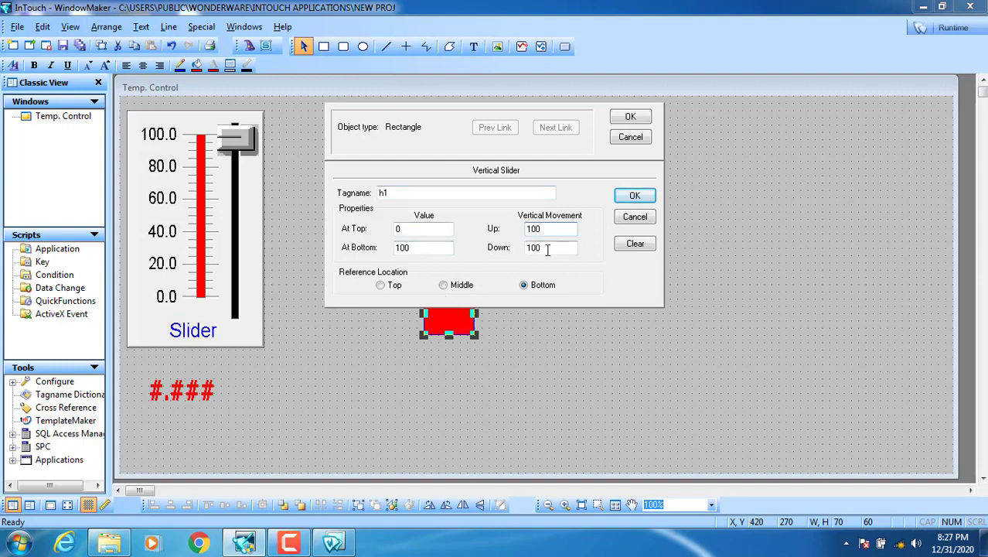
pyautogui.press('Tab')
pyautogui.write('0')
pyautogui.moveTo(550, 229); pyautogui.dragTo(526, 229)
pyautogui.moveTo(410, 229); pyautogui.dragTo(395, 229)
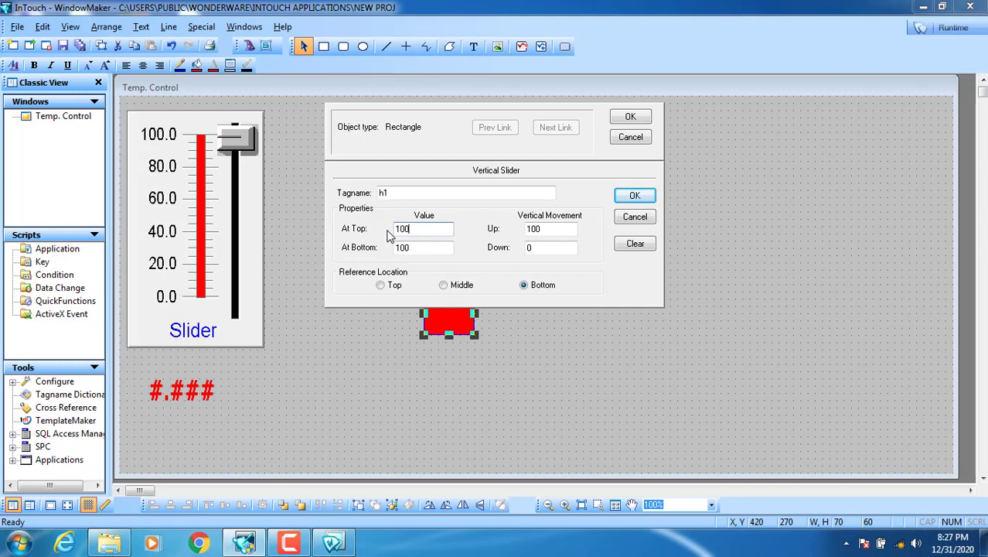
pyautogui.moveTo(421, 247); pyautogui.dragTo(366, 249)
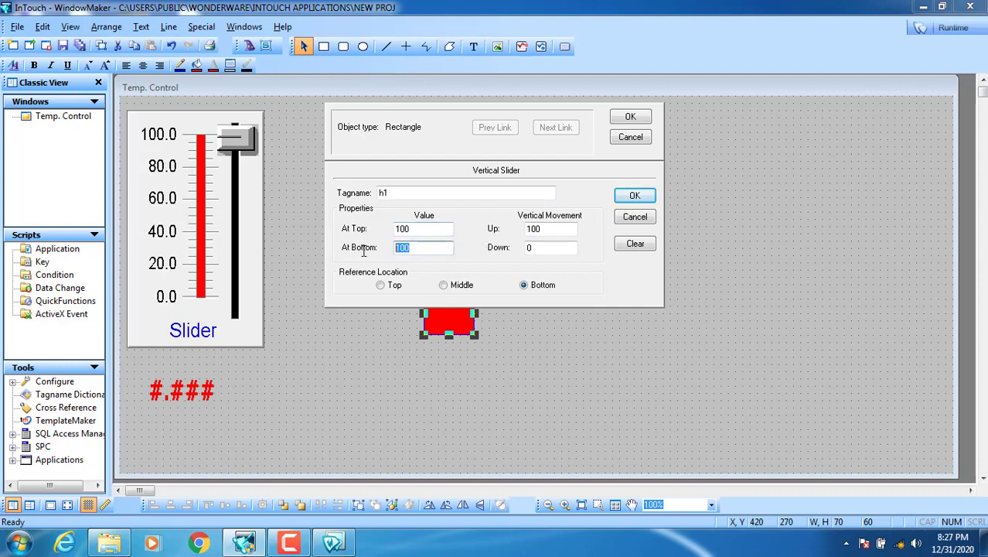
pyautogui.write('0')
pyautogui.moveTo(417, 227); pyautogui.dragTo(389, 223)
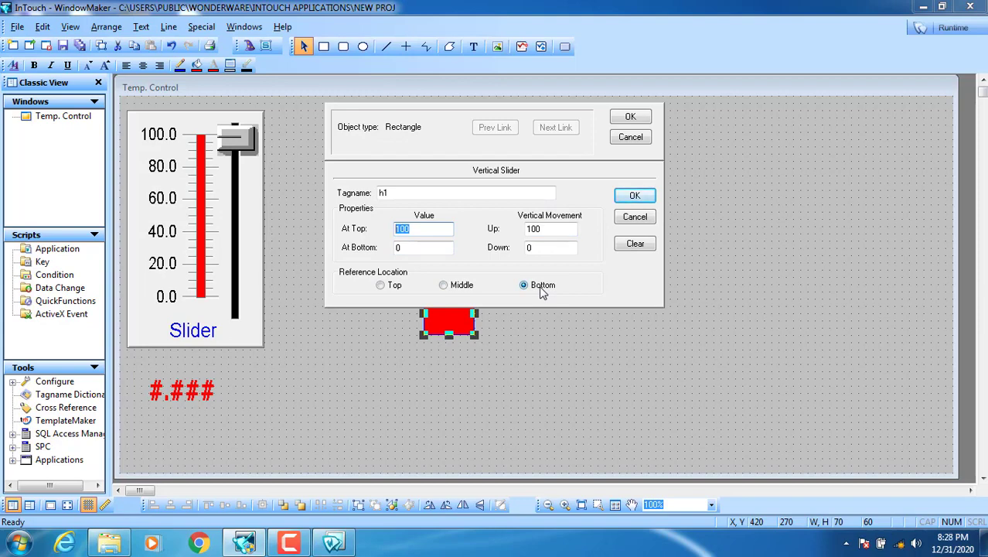
# - Accept the vertical slider link and define h1 as a Memory Real tag, saving it in the Tagname Dictionary
pyautogui.click(631, 117)
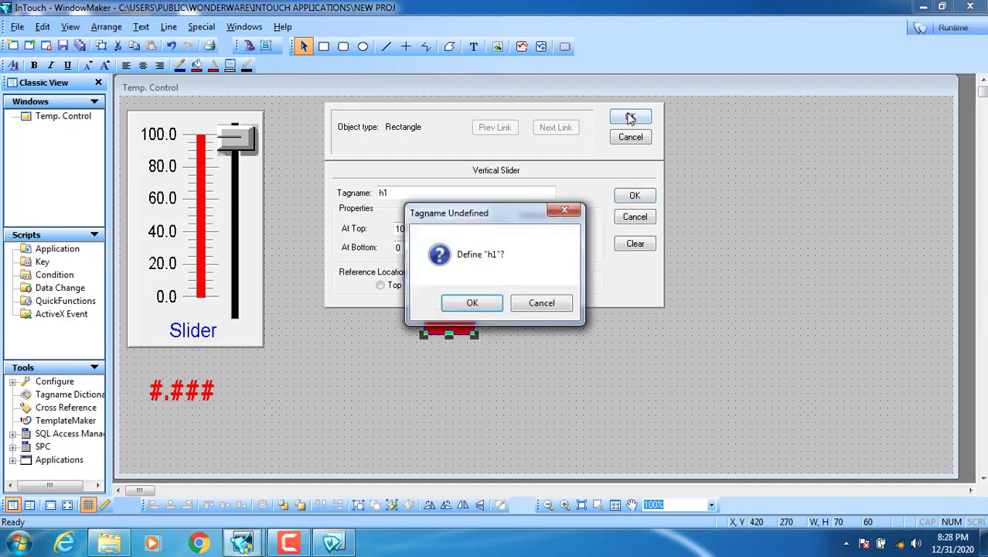
pyautogui.click(464, 304)
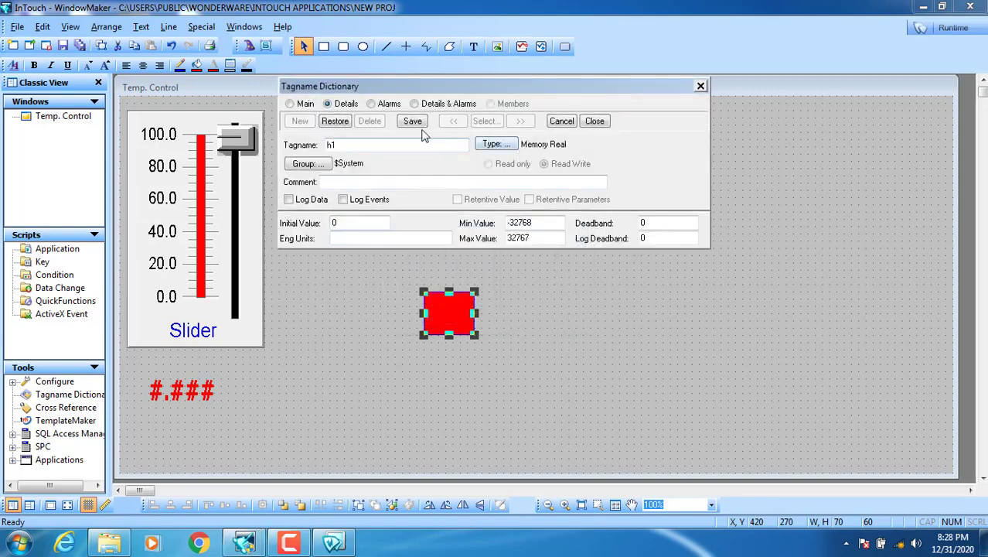
pyautogui.click(410, 123)
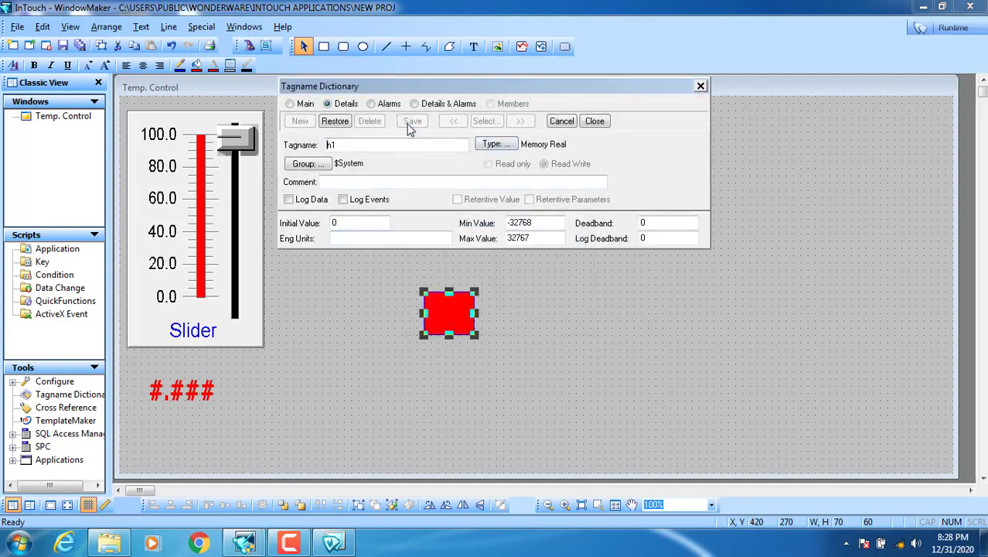
pyautogui.click(594, 121)
pyautogui.click(634, 117)
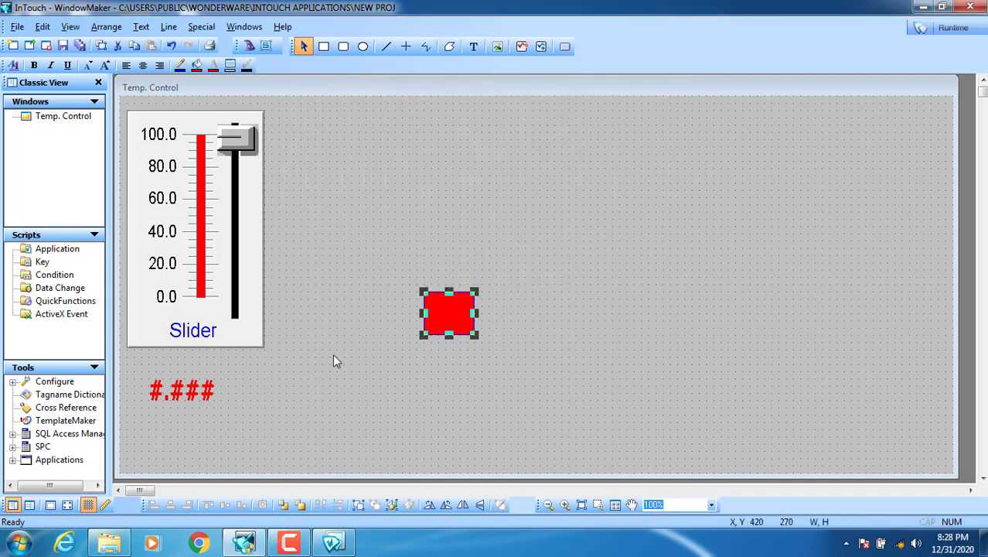
pyautogui.click(534, 300)
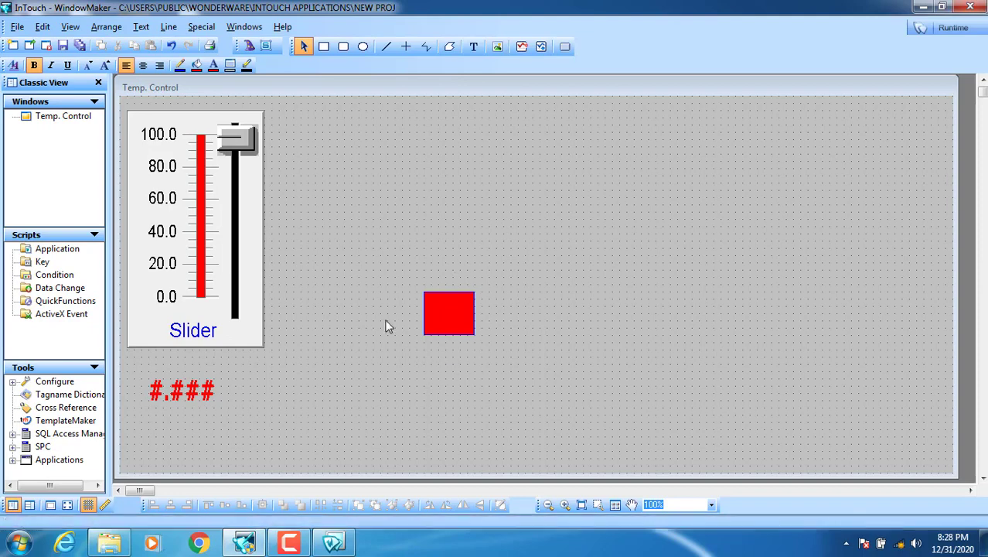
# - Add the text #.#### below the rectangle and enlarge it to about 170 wide and 97 high
pyautogui.click(473, 45)
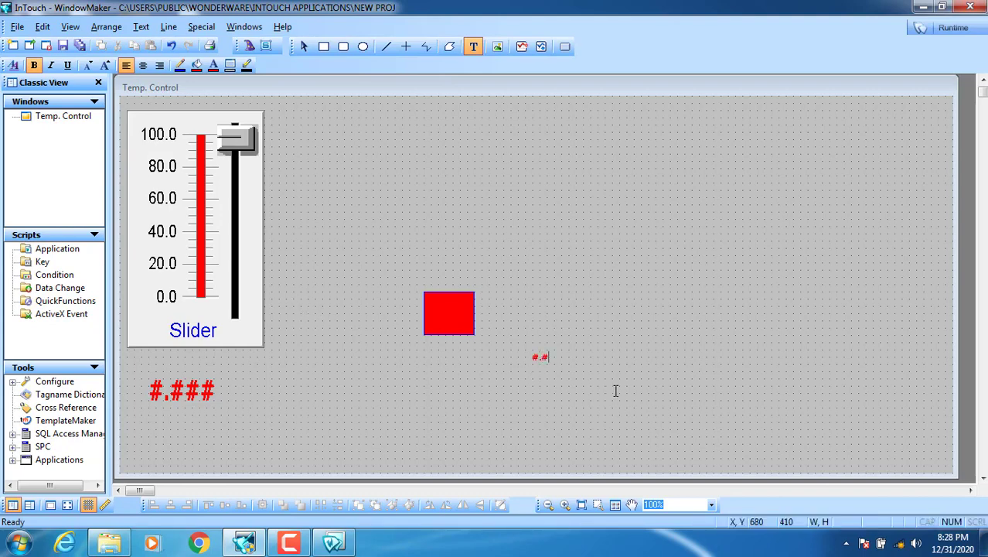
pyautogui.press('Escape')
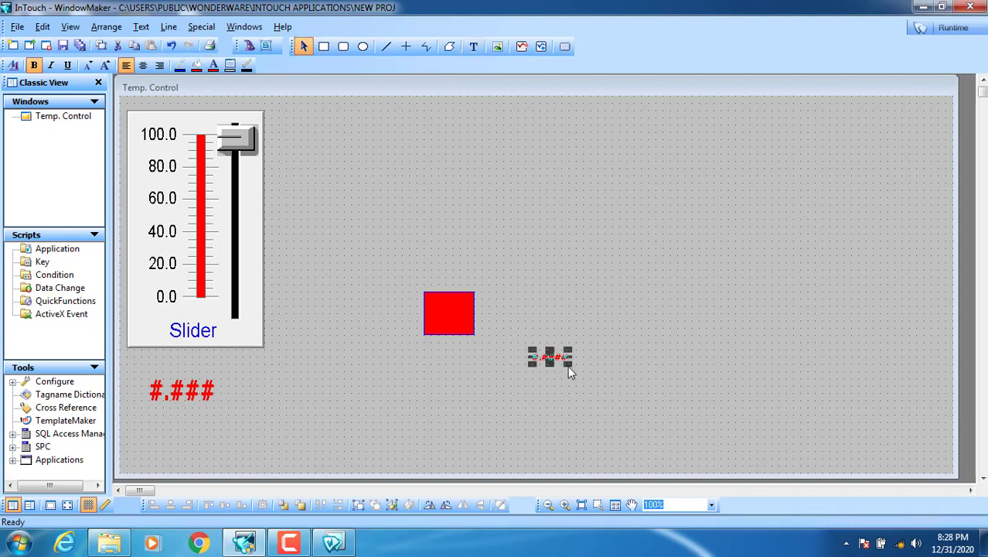
pyautogui.moveTo(570, 366); pyautogui.dragTo(628, 385)
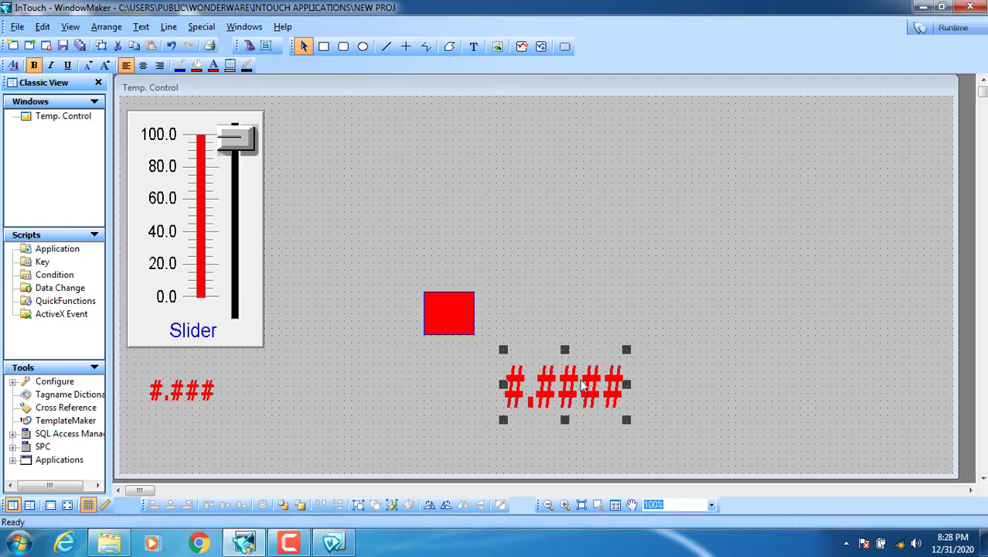
pyautogui.click(444, 377)
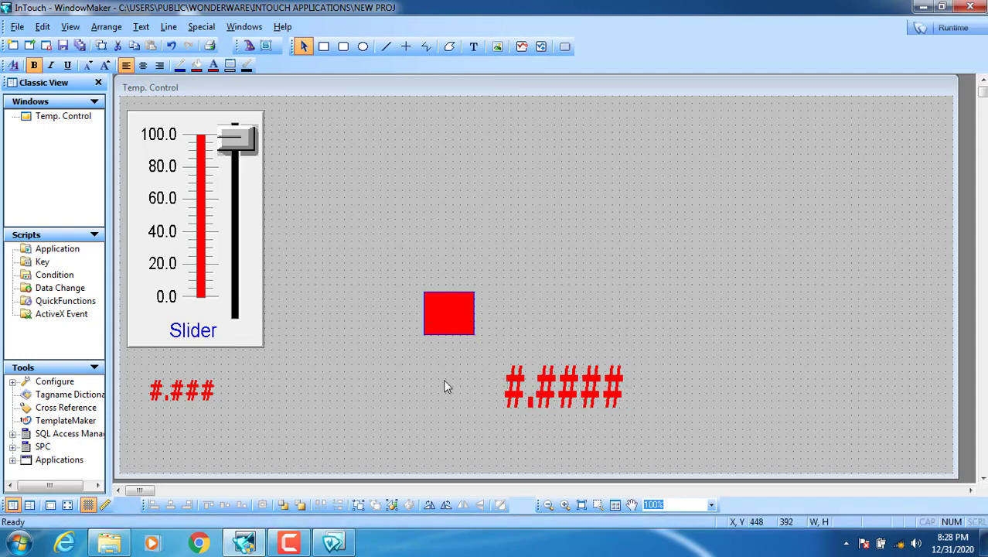
# - Link the #.#### text to an analog value display with the expression h1
pyautogui.click(532, 399)
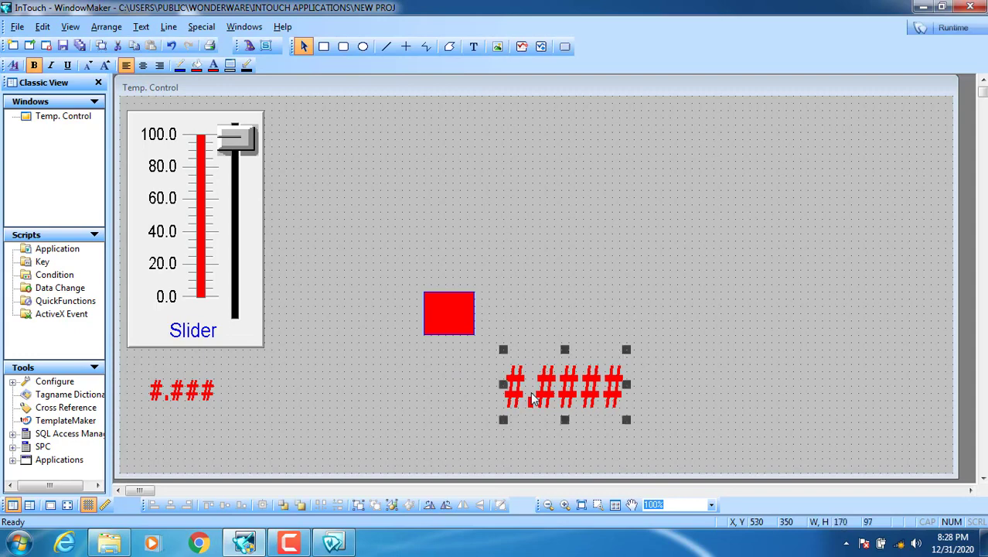
pyautogui.doubleClick(576, 399)
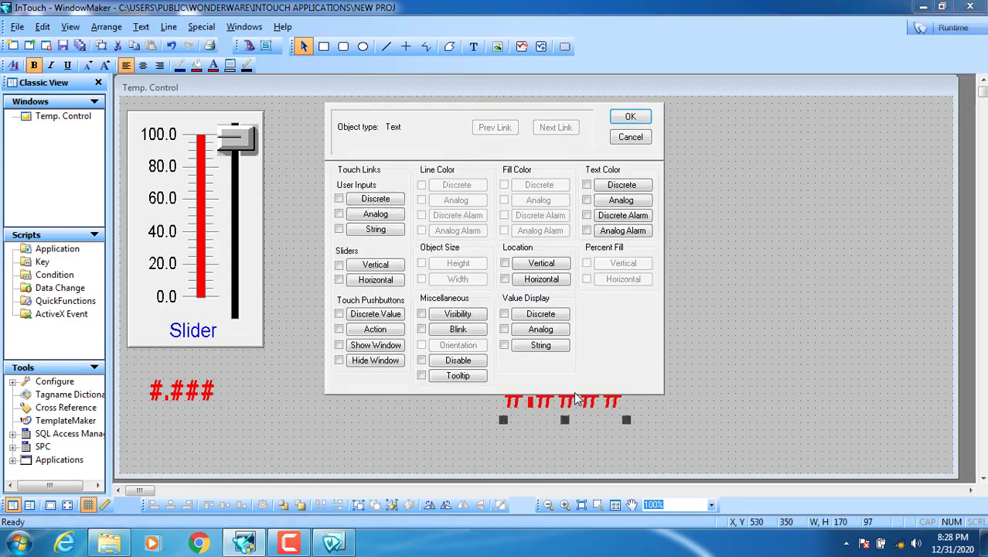
pyautogui.click(543, 331)
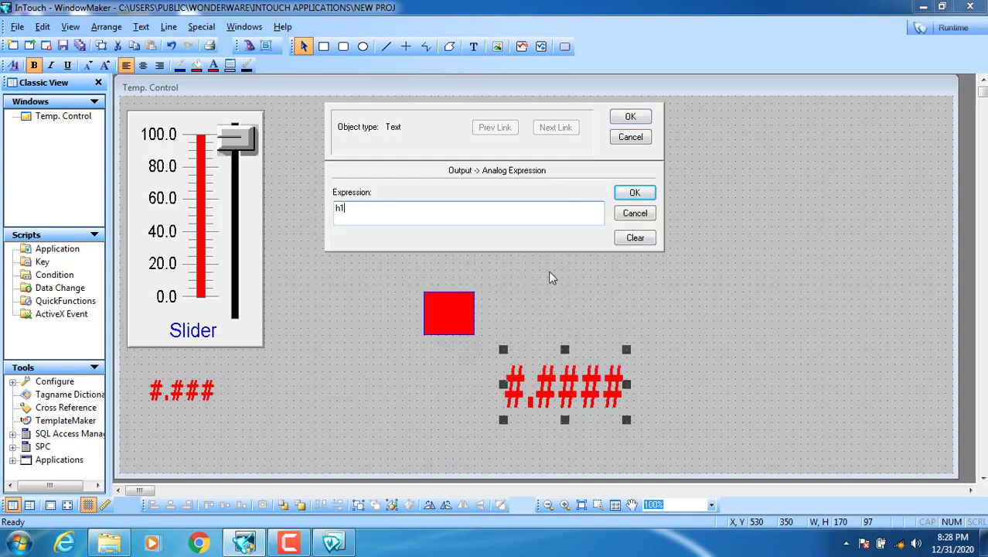
pyautogui.click(630, 117)
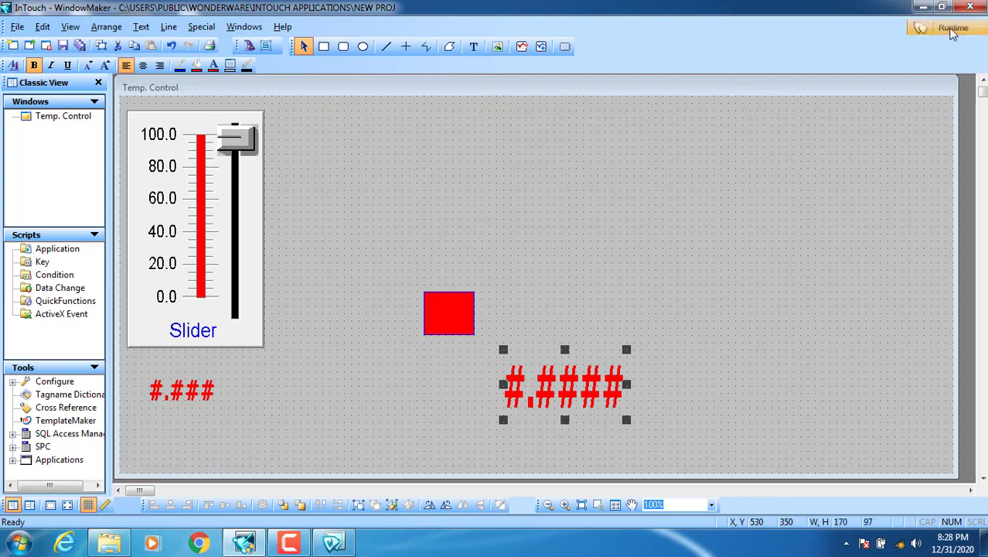
# - Test the rectangle's vertical slider in Runtime by moving it up to 100, and return to development mode
pyautogui.click(951, 29)
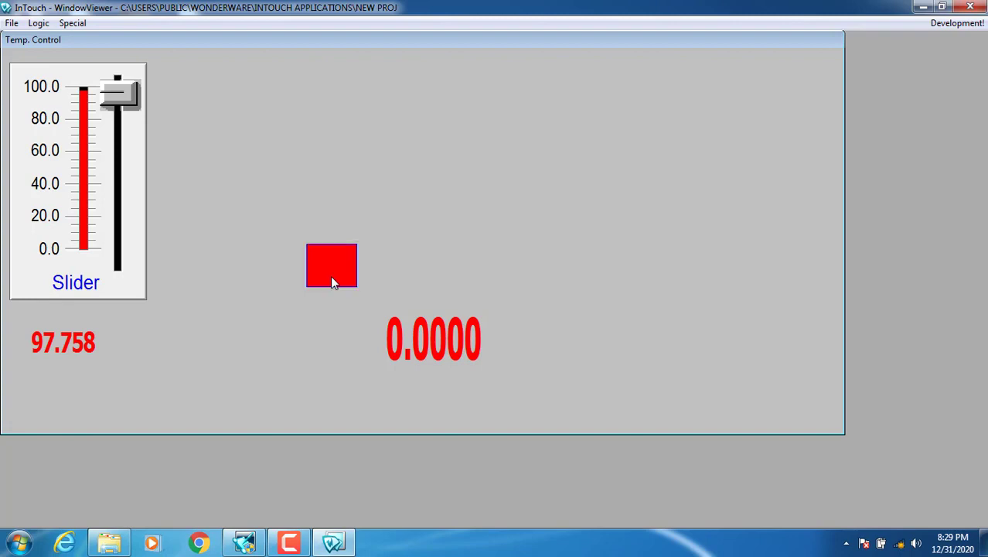
pyautogui.moveTo(331, 278); pyautogui.dragTo(321, 191)
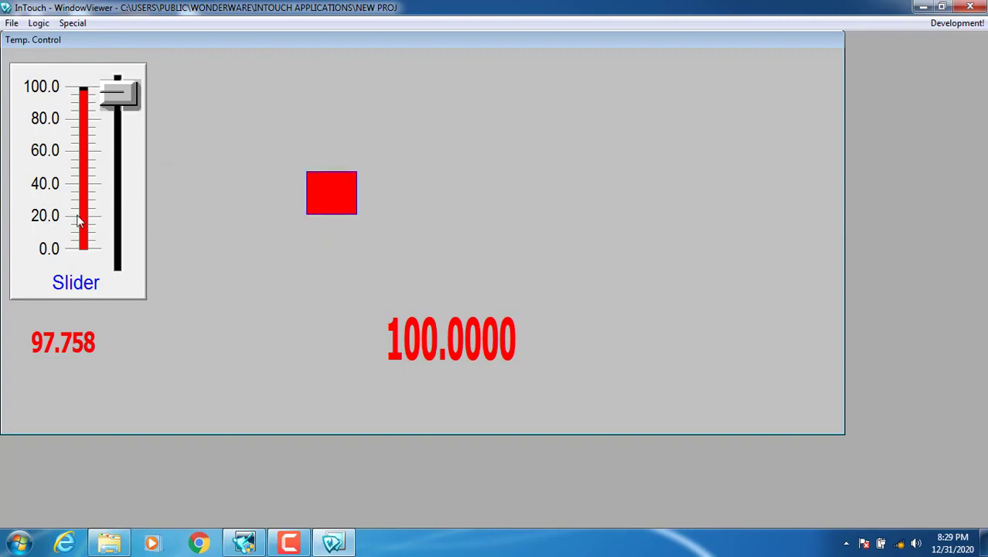
pyautogui.click(956, 23)
# - Set the reference location of the rectangle's vertical slider to Top
pyautogui.doubleClick(453, 320)
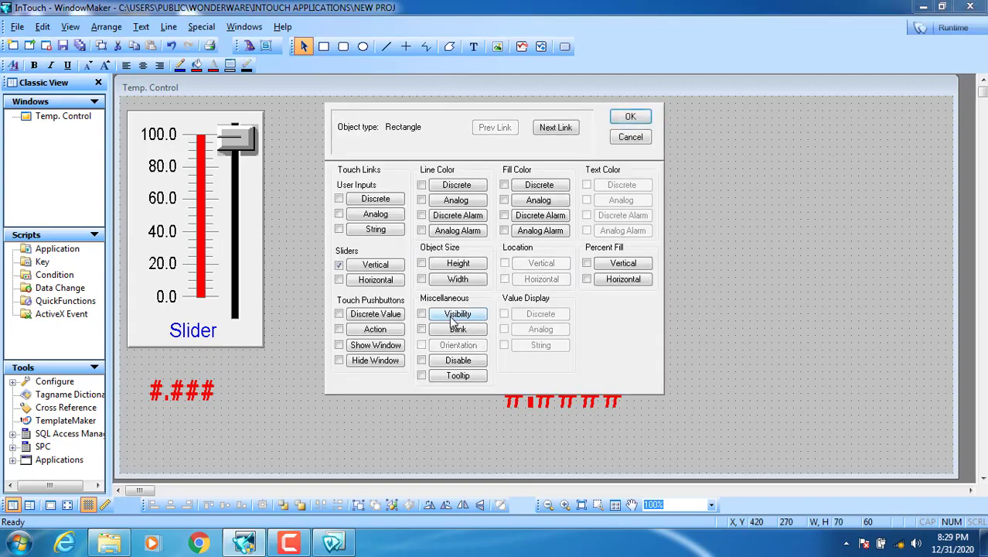
pyautogui.click(376, 268)
pyautogui.click(394, 286)
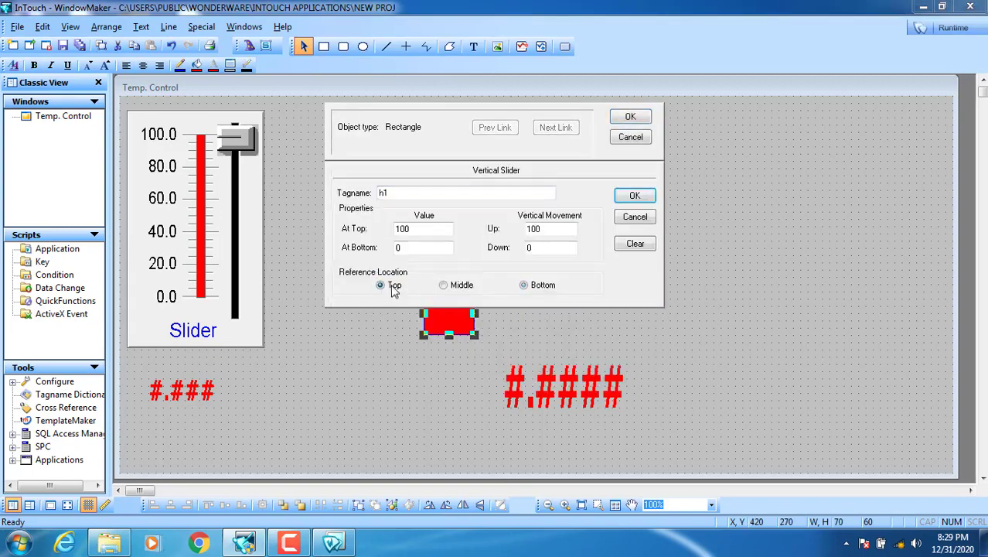
pyautogui.click(630, 118)
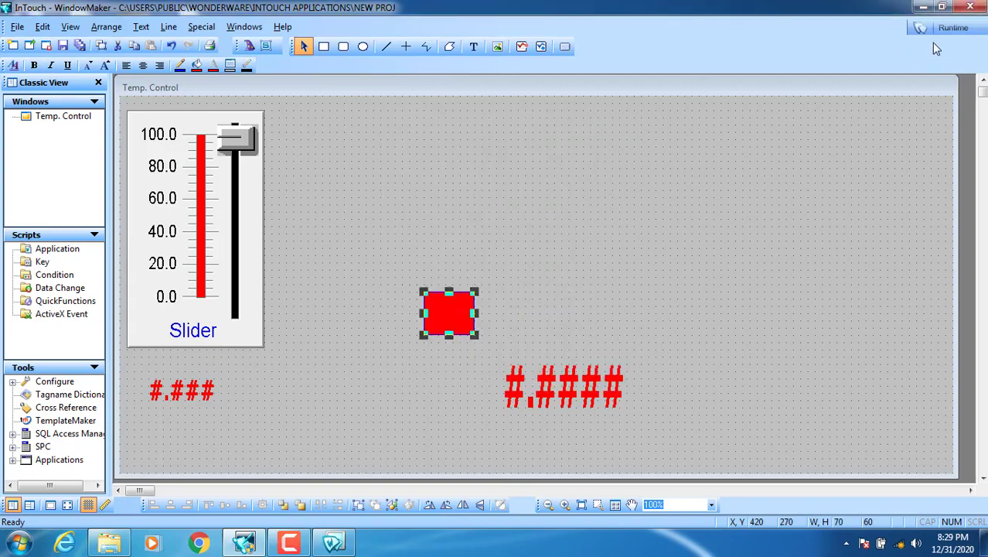
# - Test the rectangle's Top reference location in Runtime by moving it upward, and return to development mode
pyautogui.click(951, 28)
pyautogui.moveTo(333, 212); pyautogui.dragTo(338, 156)
pyautogui.click(940, 26)
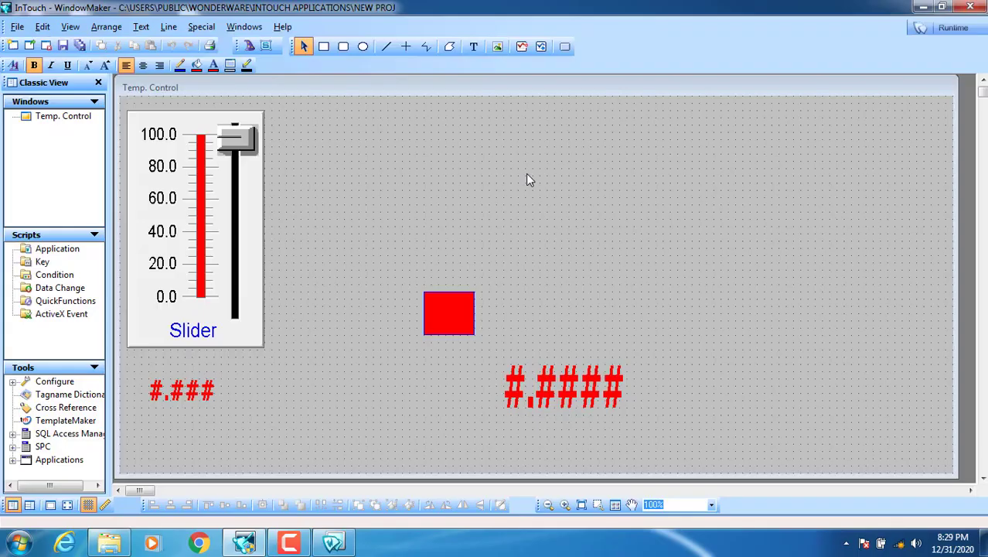
# - Set the reference location of the rectangle's vertical slider to Middle
pyautogui.click(447, 310)
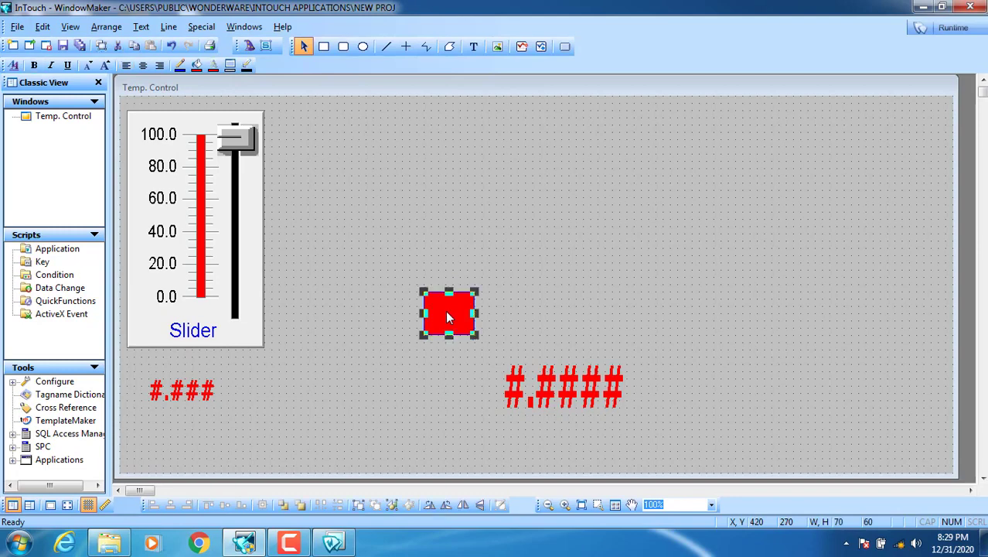
pyautogui.doubleClick(446, 310)
pyautogui.click(364, 267)
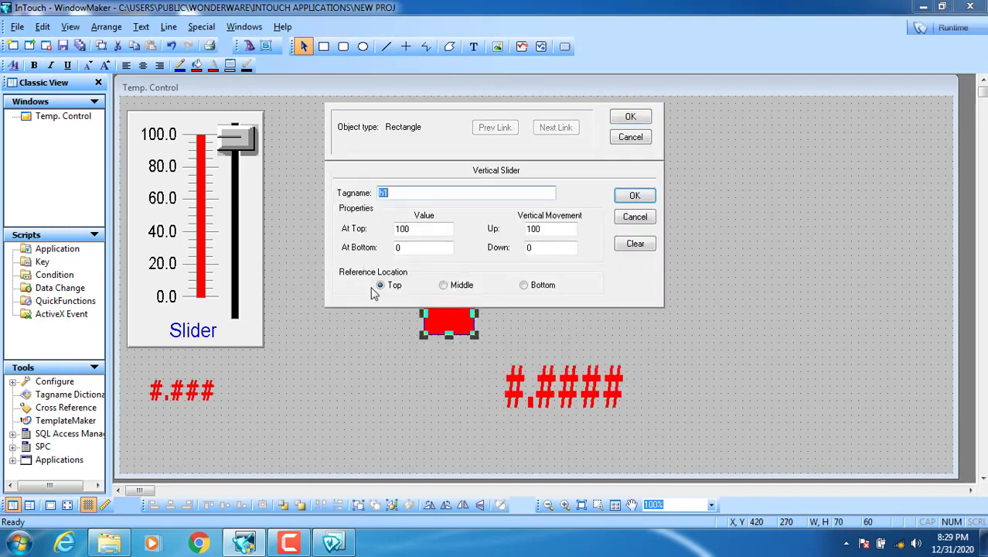
pyautogui.click(444, 286)
pyautogui.click(631, 118)
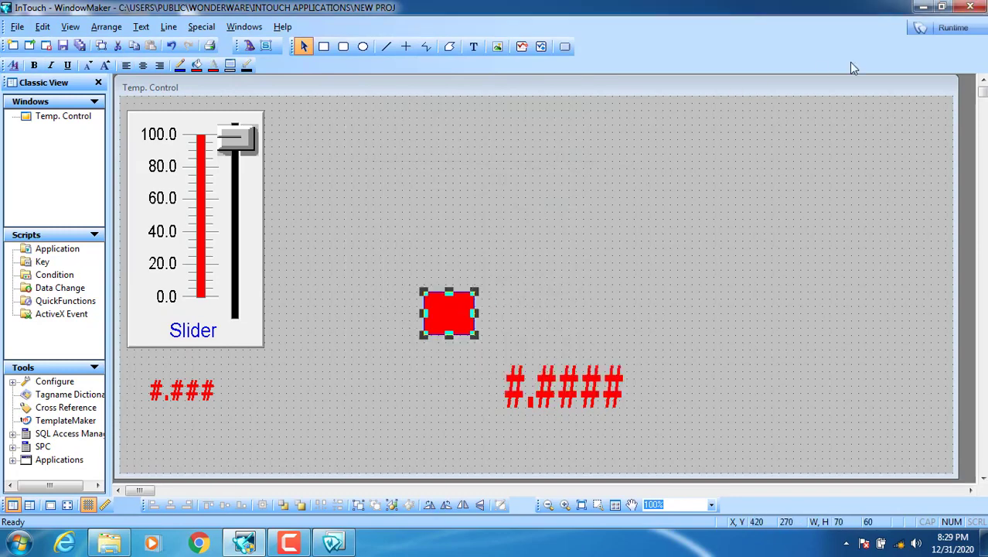
# - Test the rectangle's Middle reference location in Runtime by moving it upward, and return to development mode
pyautogui.click(944, 26)
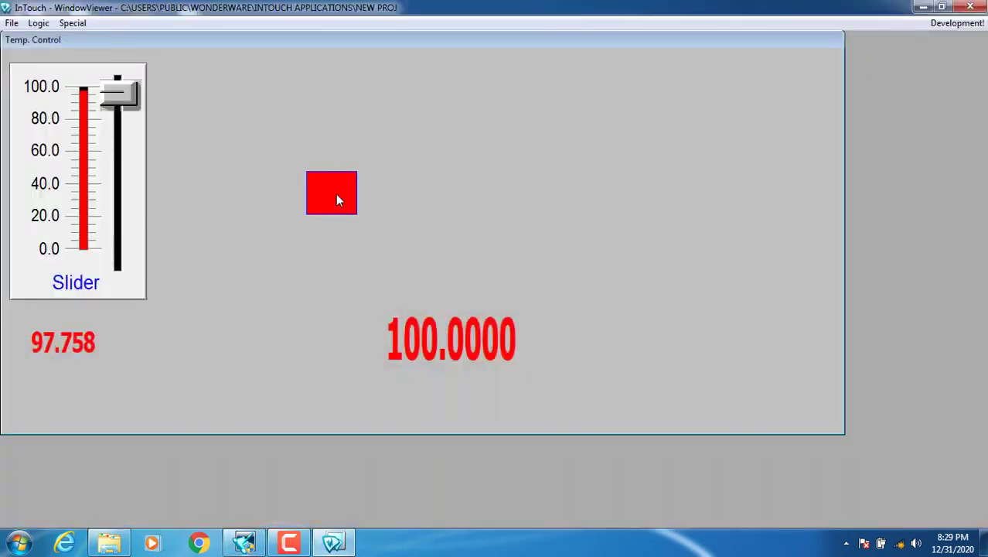
pyautogui.moveTo(336, 193); pyautogui.dragTo(344, 163)
pyautogui.click(962, 26)
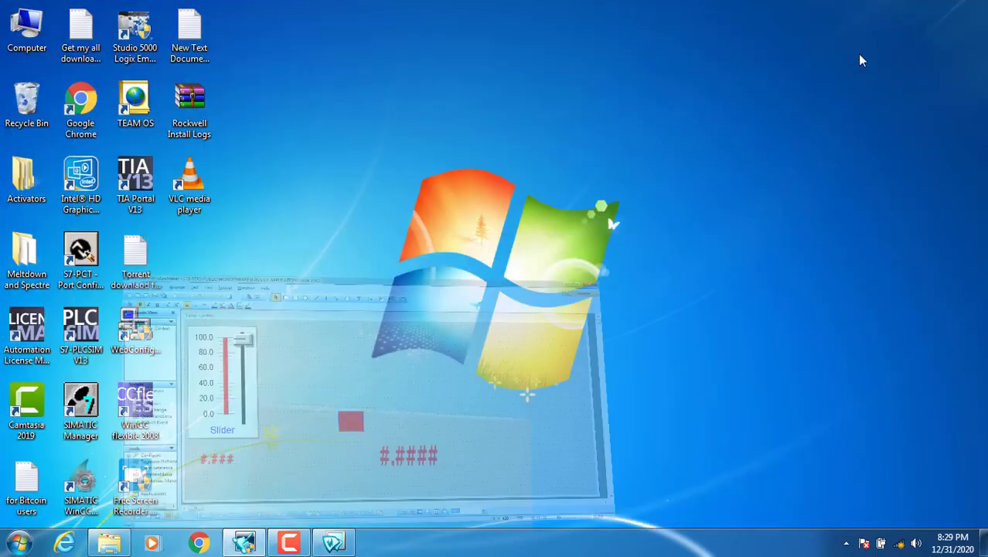
# - Set the At Top value of the rectangle's vertical slider to 500
pyautogui.doubleClick(450, 319)
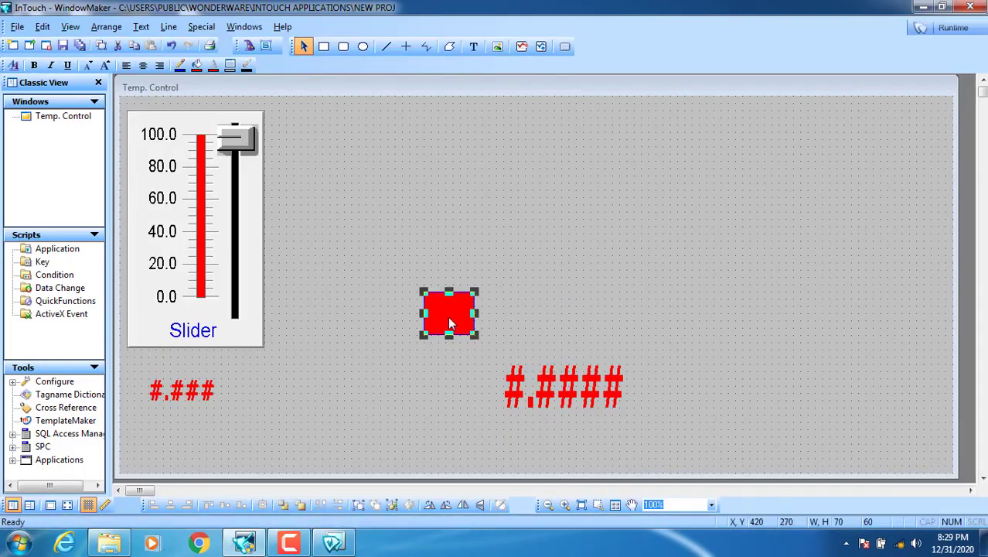
pyautogui.click(375, 265)
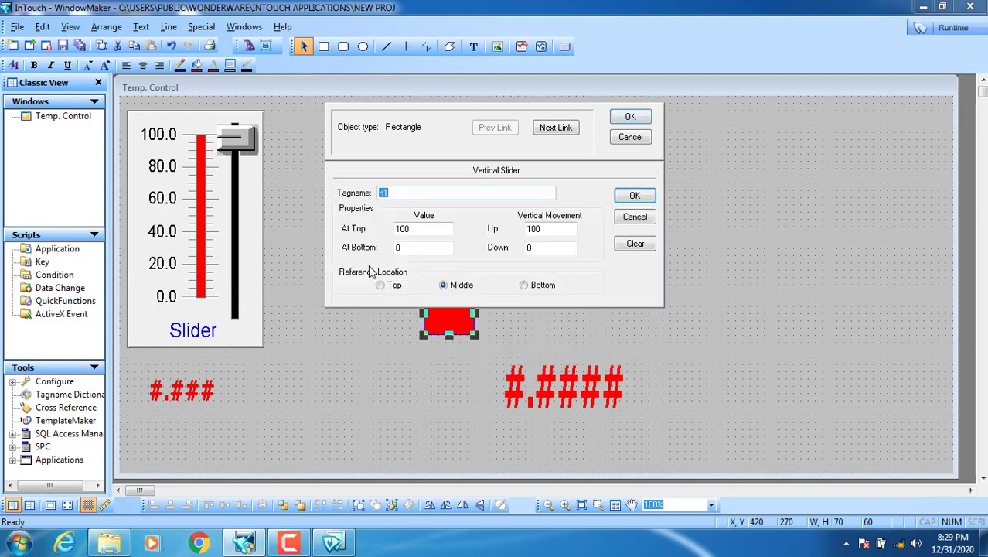
pyautogui.moveTo(417, 230); pyautogui.dragTo(382, 228)
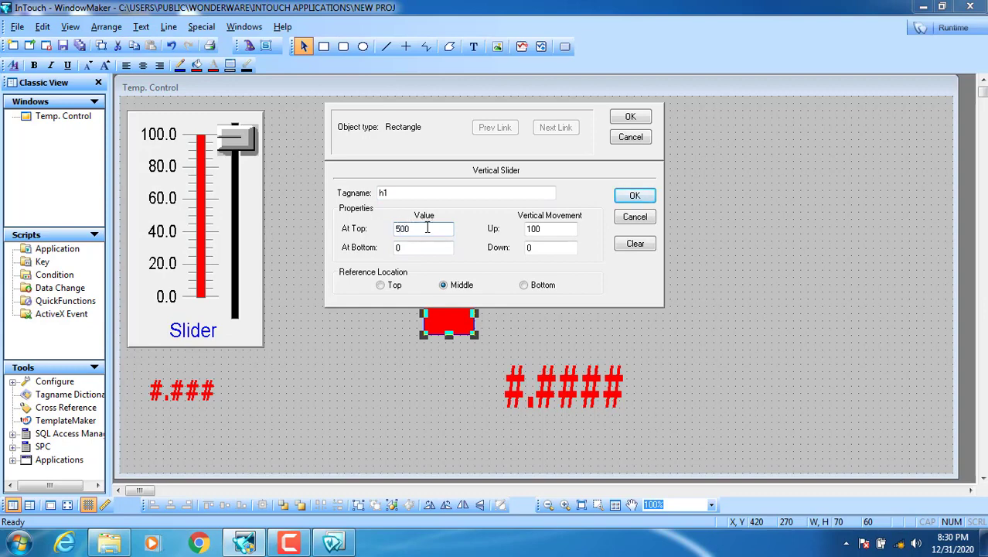
pyautogui.click(630, 117)
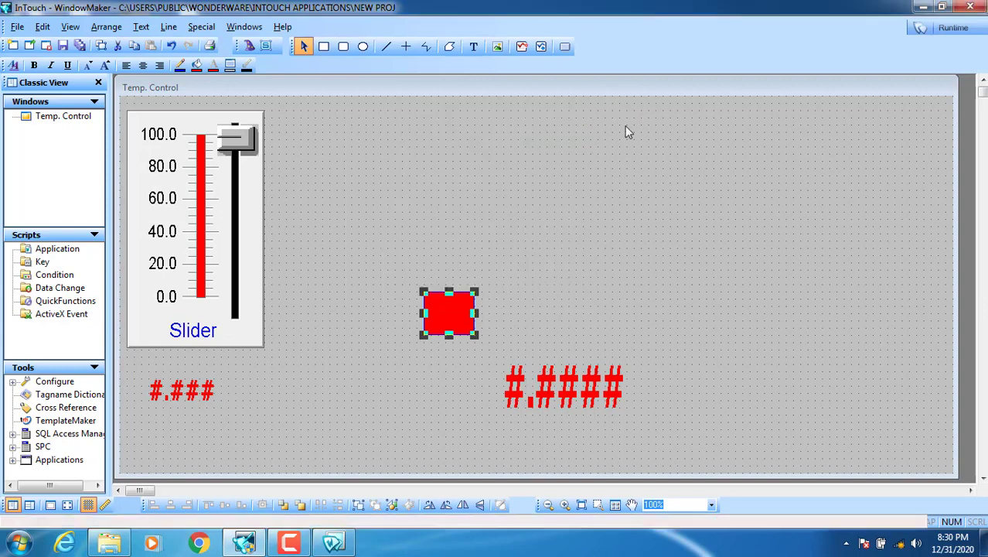
# - Test the rectangle's 500 top value in Runtime by moving it fully upward, and return to development mode
pyautogui.click(939, 28)
pyautogui.moveTo(331, 263); pyautogui.dragTo(323, 171)
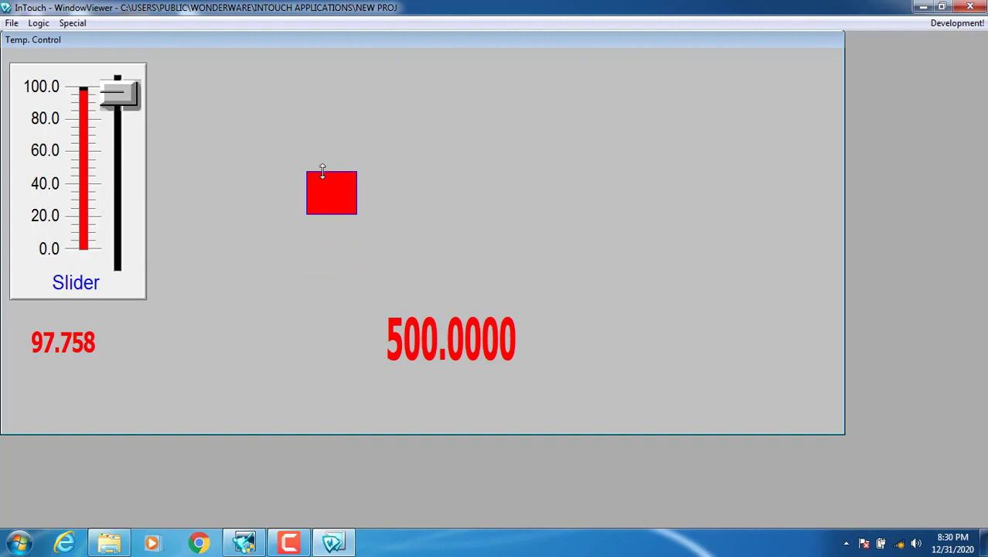
pyautogui.click(958, 24)
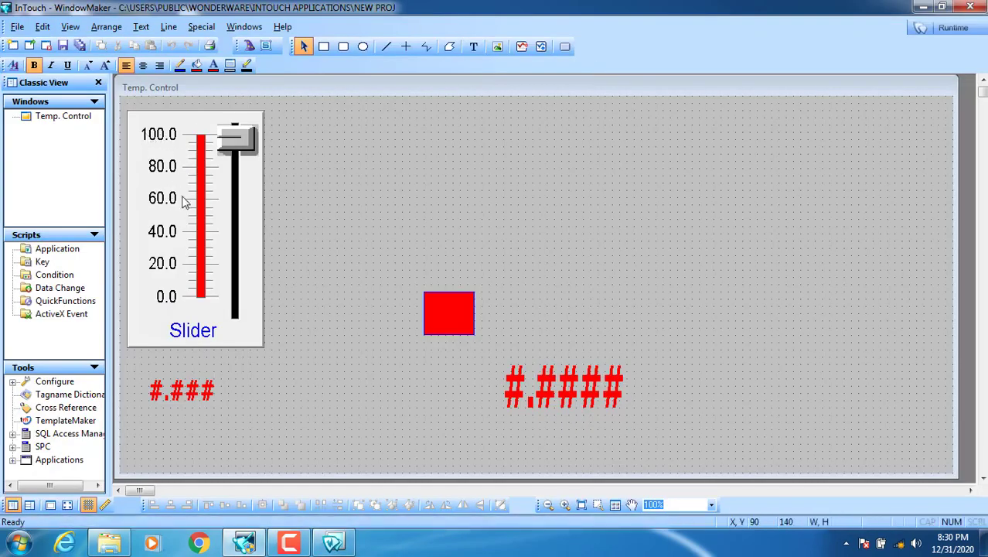
# - Set the maximum slide range of the Slider wizard object linked to a1 to 500
pyautogui.click(185, 202)
pyautogui.doubleClick(184, 202)
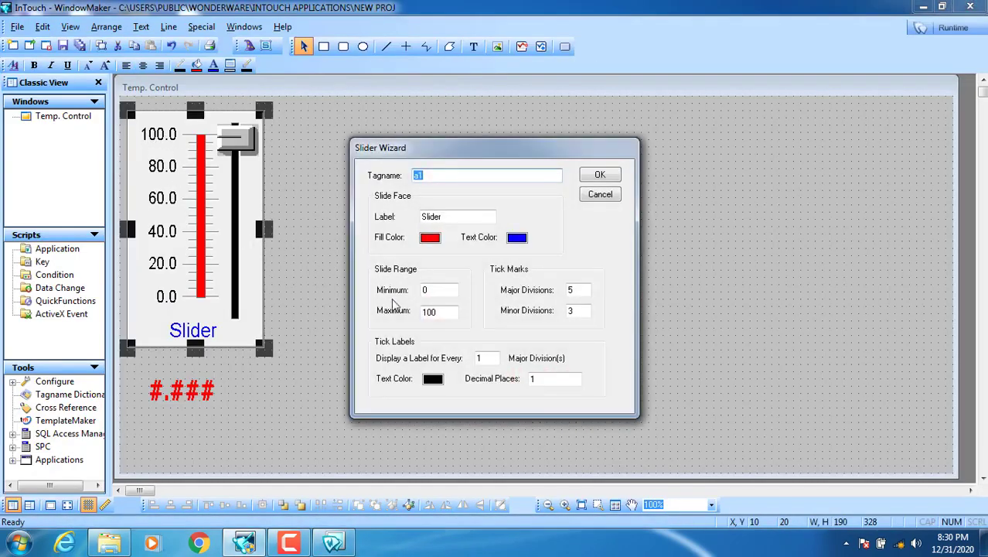
pyautogui.doubleClick(430, 312)
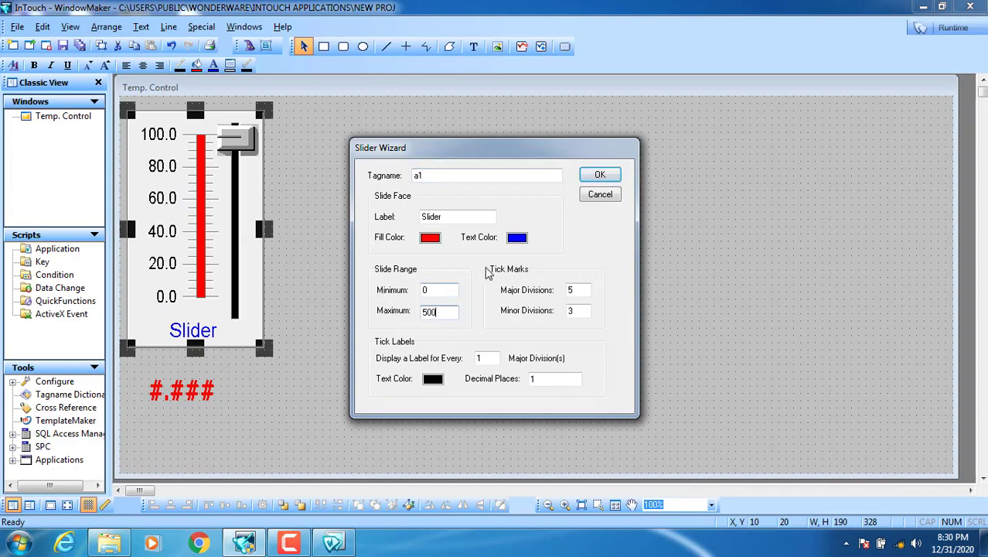
pyautogui.click(600, 174)
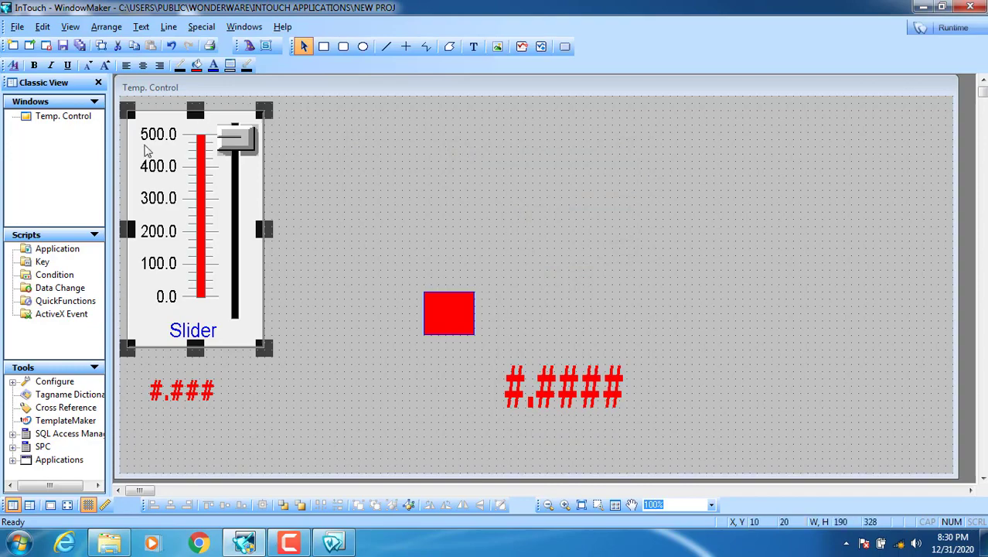
# - Test the Slider wizard and the red rectangle in Runtime by moving both upward, and return to development mode
pyautogui.click(953, 29)
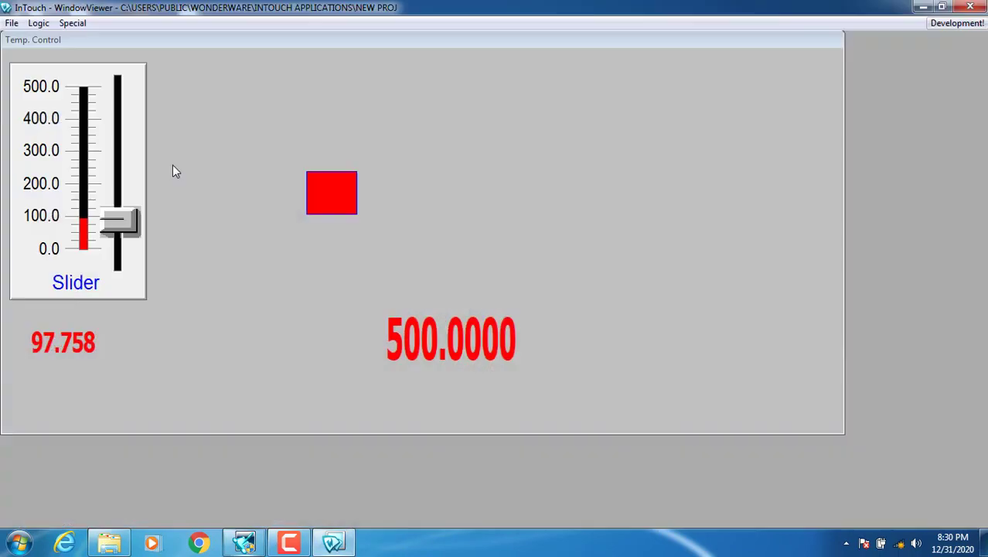
pyautogui.moveTo(120, 210)
pyautogui.mouseDown()
pyautogui.moveTo(115, 252)
pyautogui.moveTo(109, 188)
pyautogui.moveTo(124, 76)
pyautogui.moveTo(121, 203)
pyautogui.mouseUp()
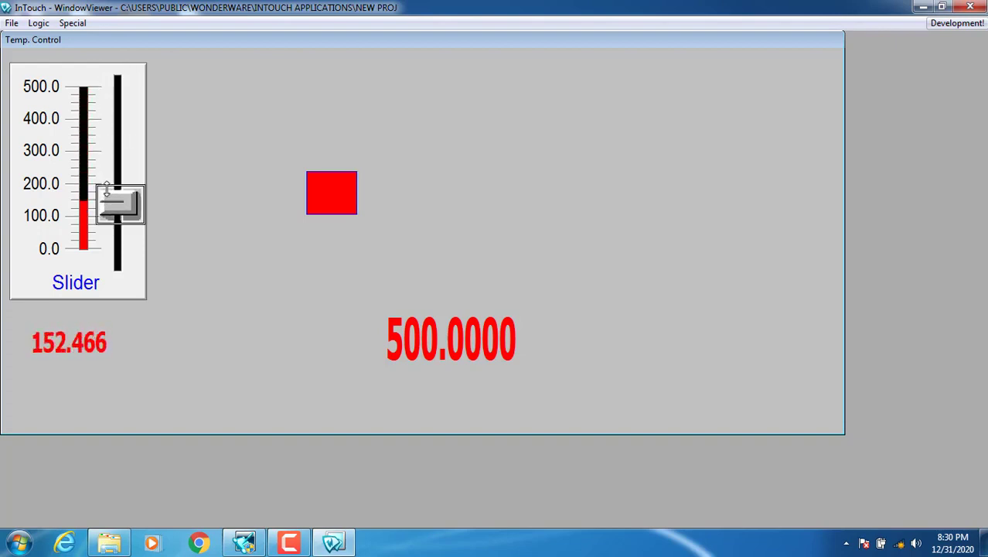
pyautogui.moveTo(331, 199); pyautogui.dragTo(330, 169)
pyautogui.click(934, 24)
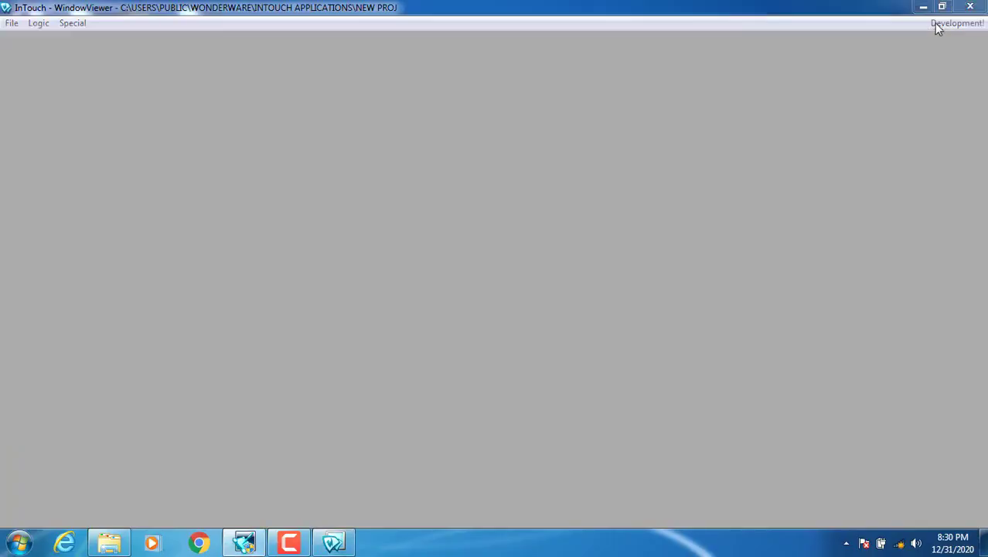
# - Reverse the red rectangle's vertical slider with values At Top 0 and At Bottom 500, and movement Up 0 and Down 100
pyautogui.click(438, 316)
pyautogui.doubleClick(438, 315)
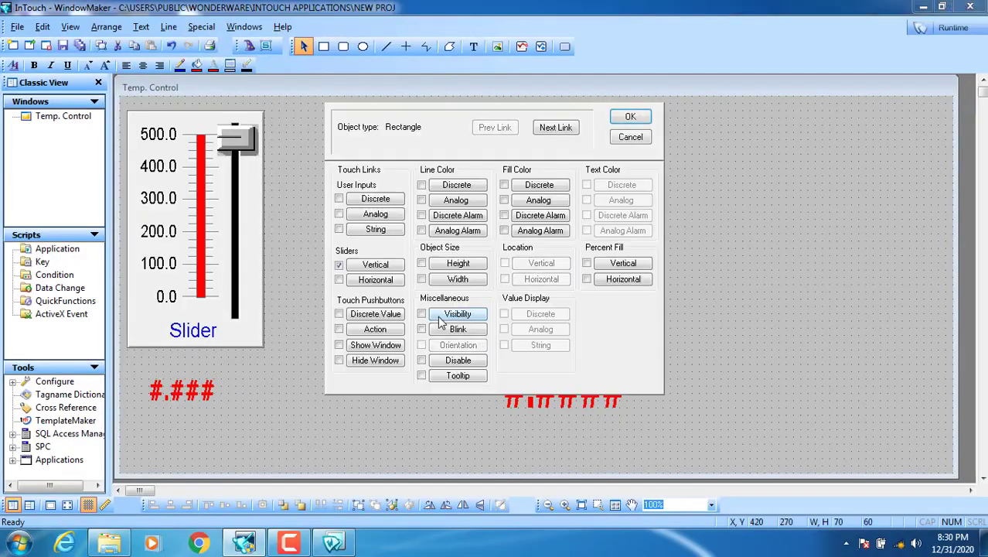
pyautogui.click(369, 268)
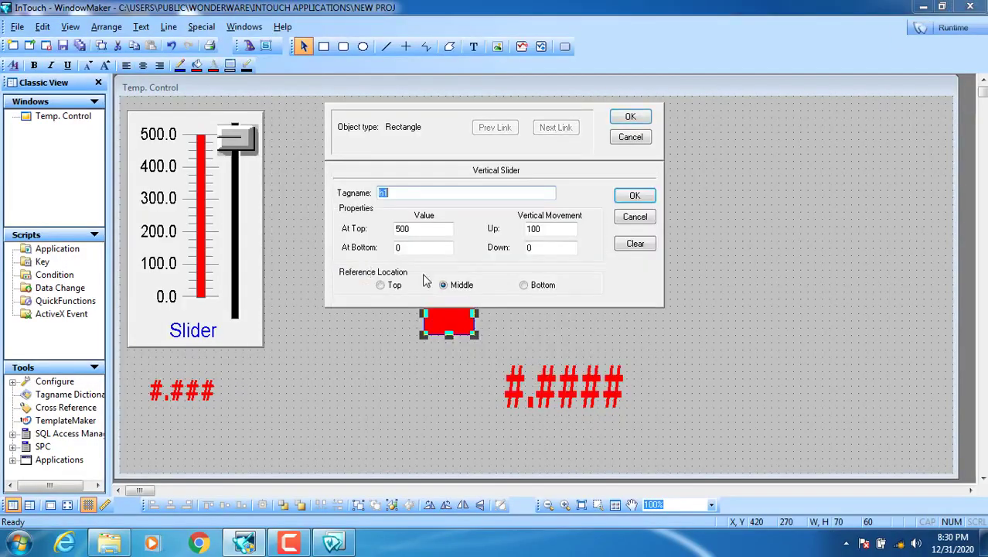
pyautogui.click(534, 229)
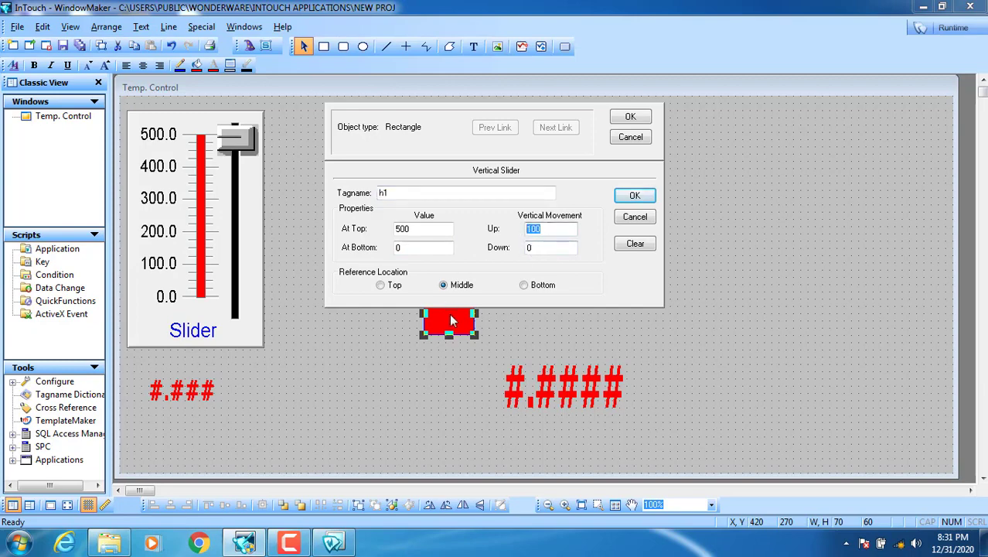
pyautogui.press('Tab')
pyautogui.moveTo(554, 229); pyautogui.dragTo(489, 229)
pyautogui.moveTo(421, 229); pyautogui.dragTo(367, 240)
pyautogui.write('0')
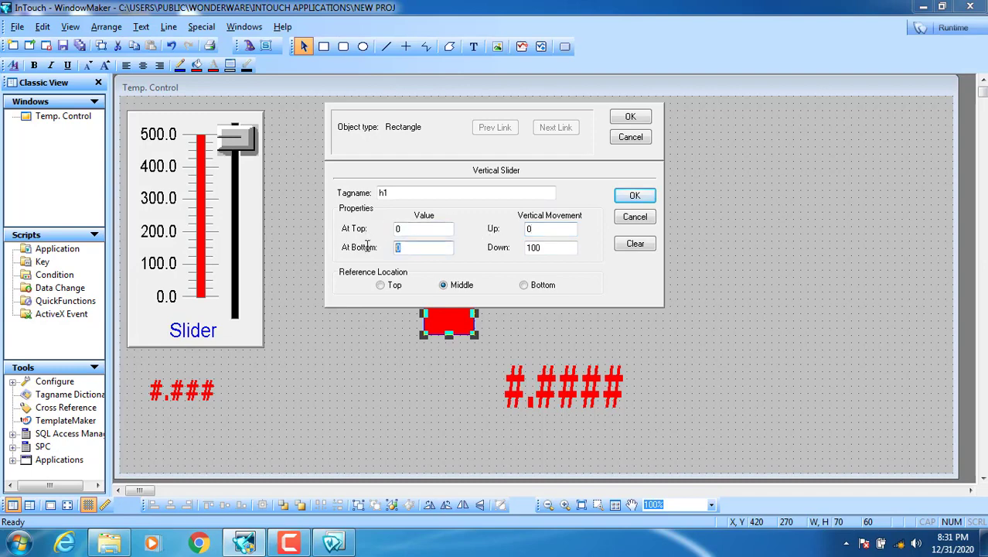
pyautogui.write('500')
pyautogui.click(630, 116)
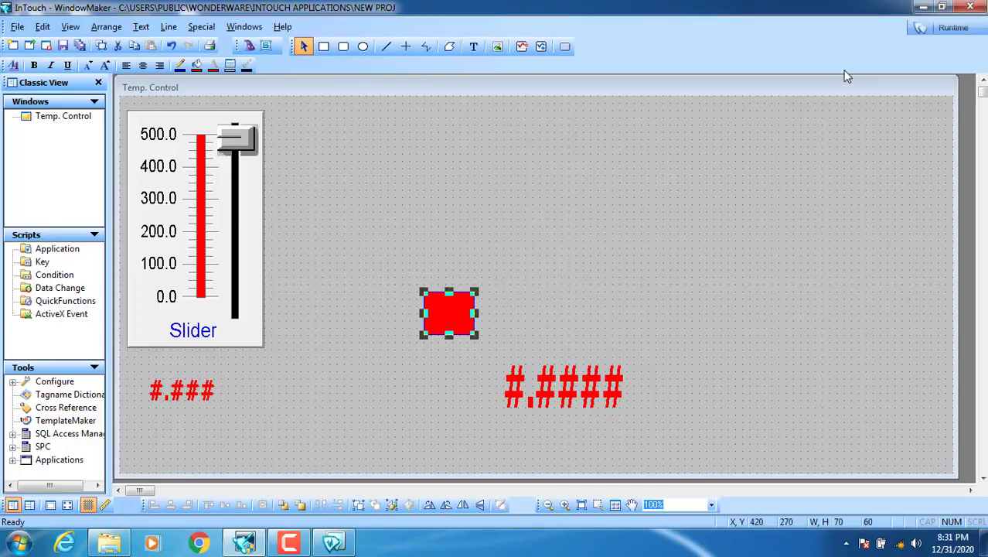
# - Test the red rectangle's downward slider travel in Runtime by moving it vertically, and return to development mode
pyautogui.click(952, 29)
pyautogui.moveTo(356, 340); pyautogui.dragTo(356, 258)
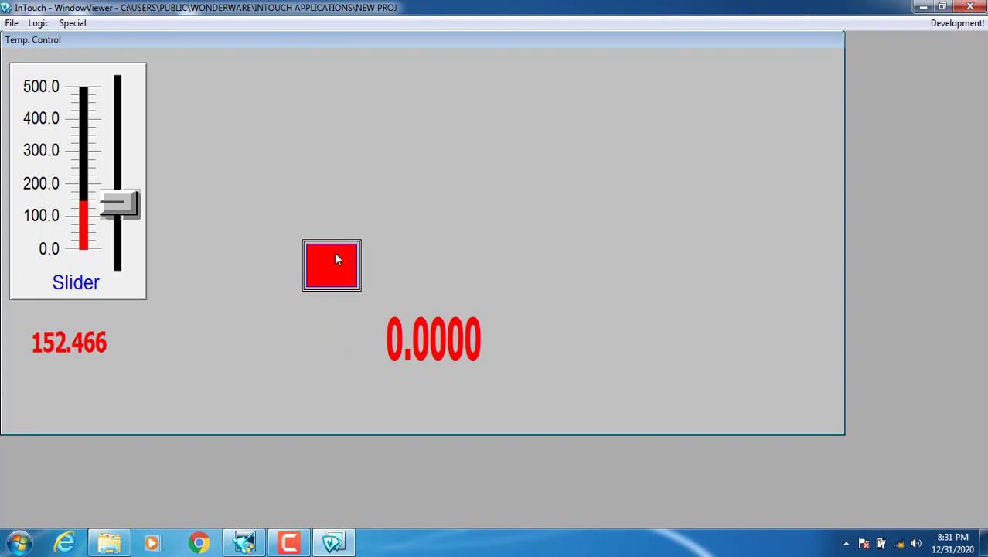
pyautogui.moveTo(334, 256)
pyautogui.mouseDown()
pyautogui.moveTo(337, 359)
pyautogui.moveTo(338, 248)
pyautogui.moveTo(341, 350)
pyautogui.moveTo(351, 254)
pyautogui.mouseUp()
pyautogui.click(942, 30)
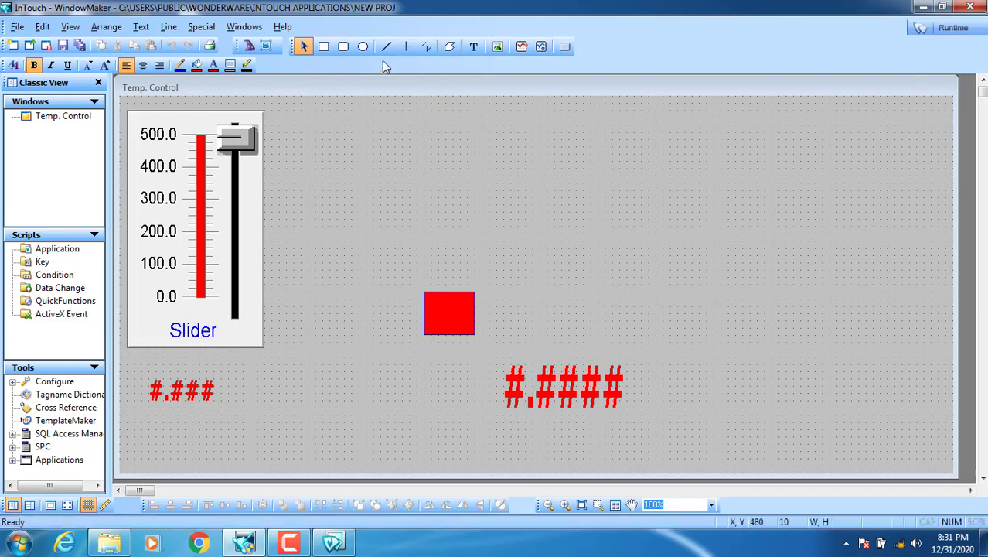
# - Draw a second rectangle about 70 by 70 to the right of the red one, and fill it with dark blue
pyautogui.click(323, 45)
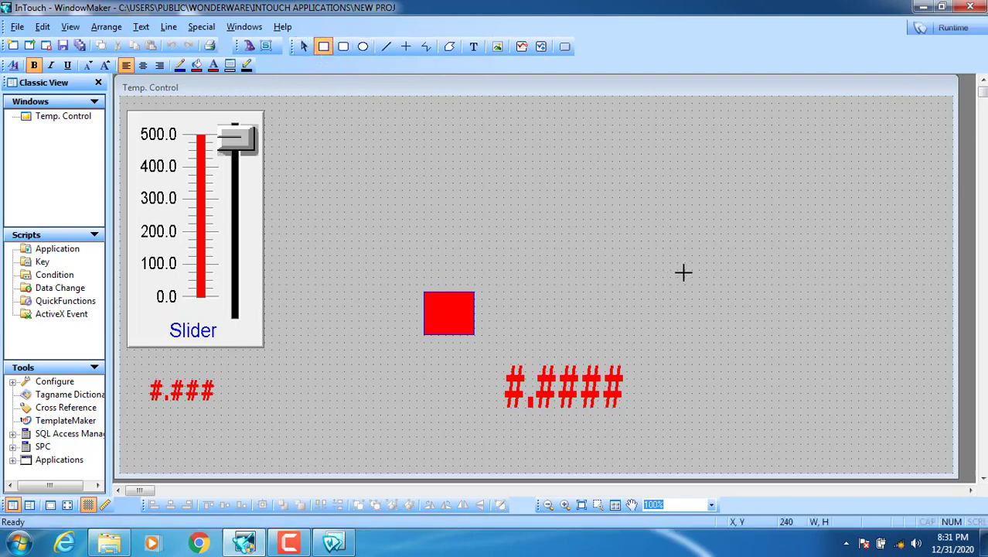
pyautogui.moveTo(693, 270); pyautogui.dragTo(639, 320)
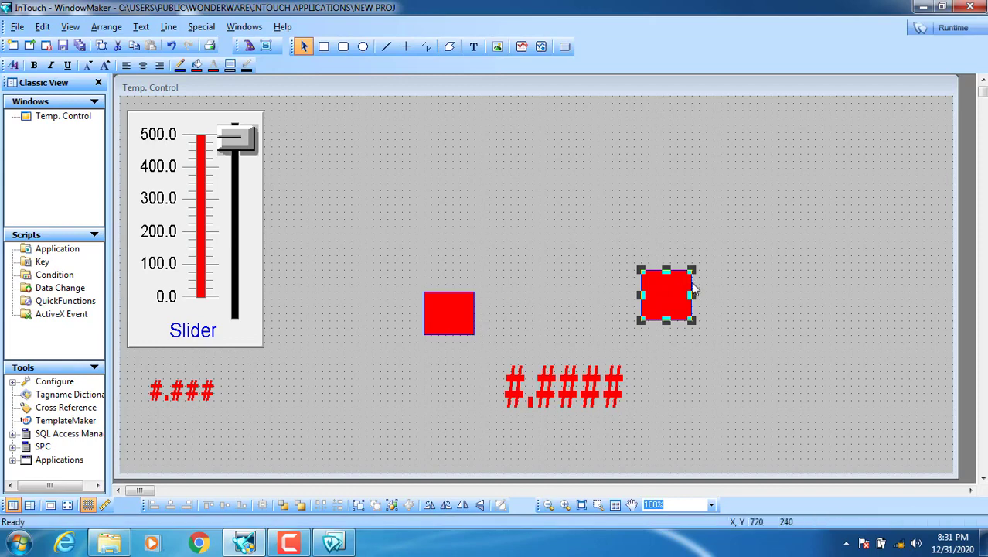
pyautogui.click(197, 66)
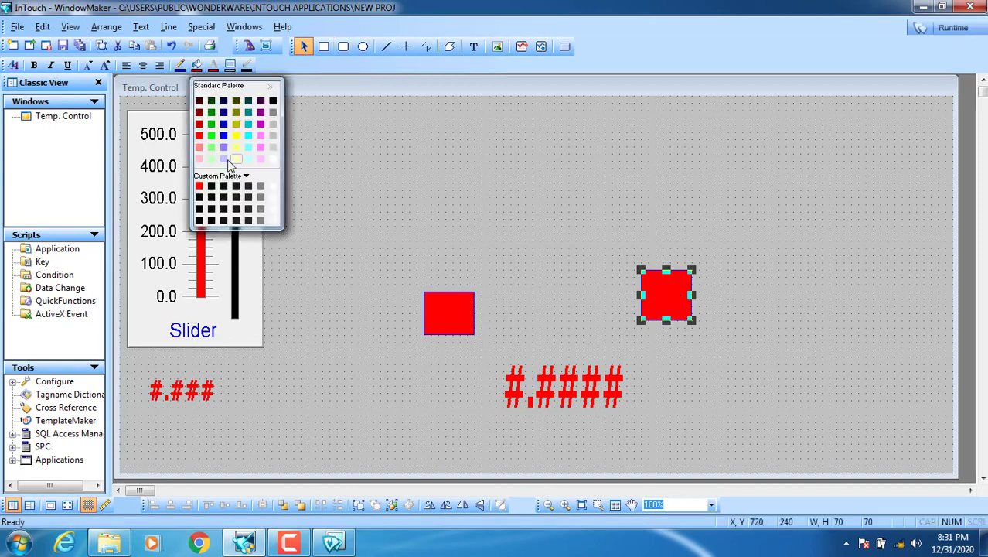
pyautogui.click(220, 143)
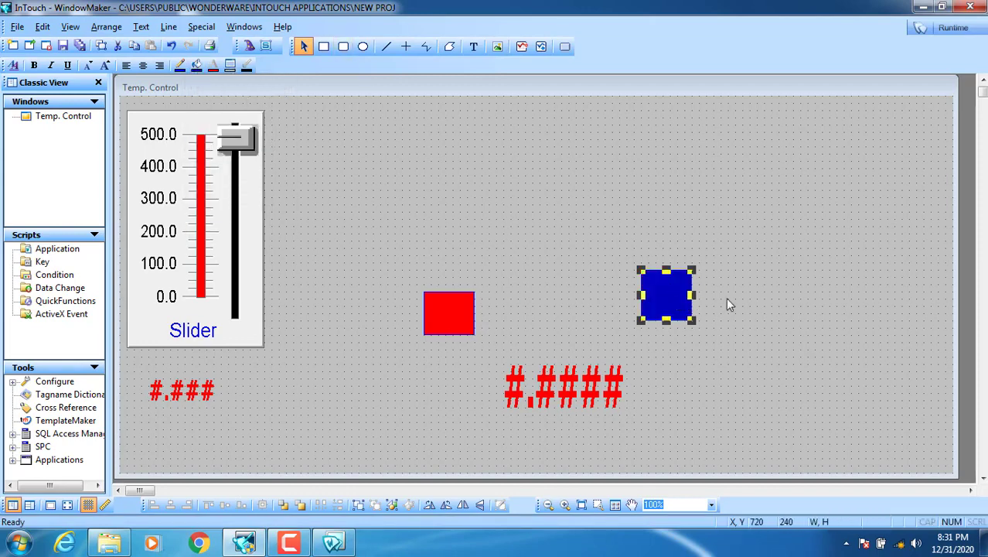
# - Add a horizontal location link for a1 to the blue rectangle, with left value 0, right value 500, and movement 0 left and 250 right
pyautogui.doubleClick(666, 288)
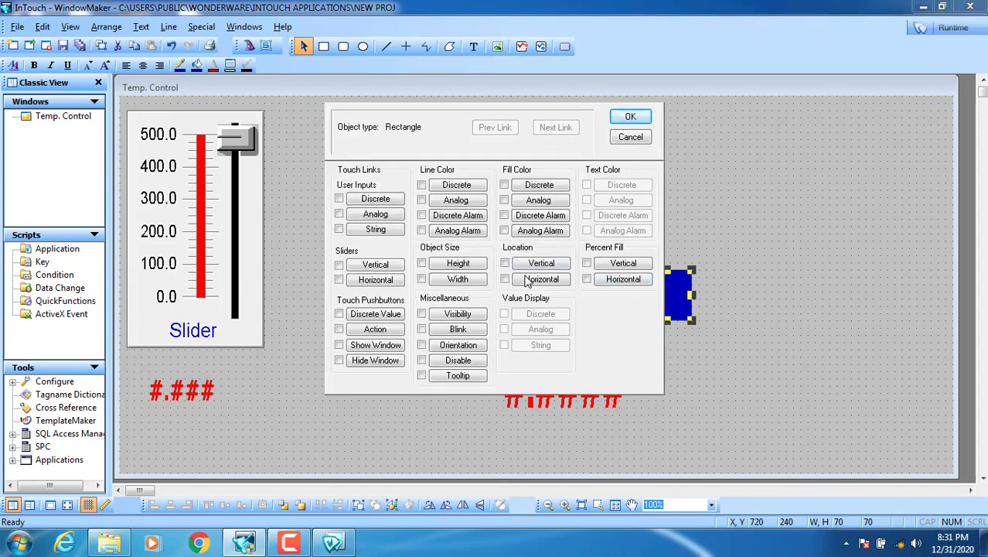
pyautogui.click(544, 286)
pyautogui.moveTo(561, 274); pyautogui.dragTo(509, 276)
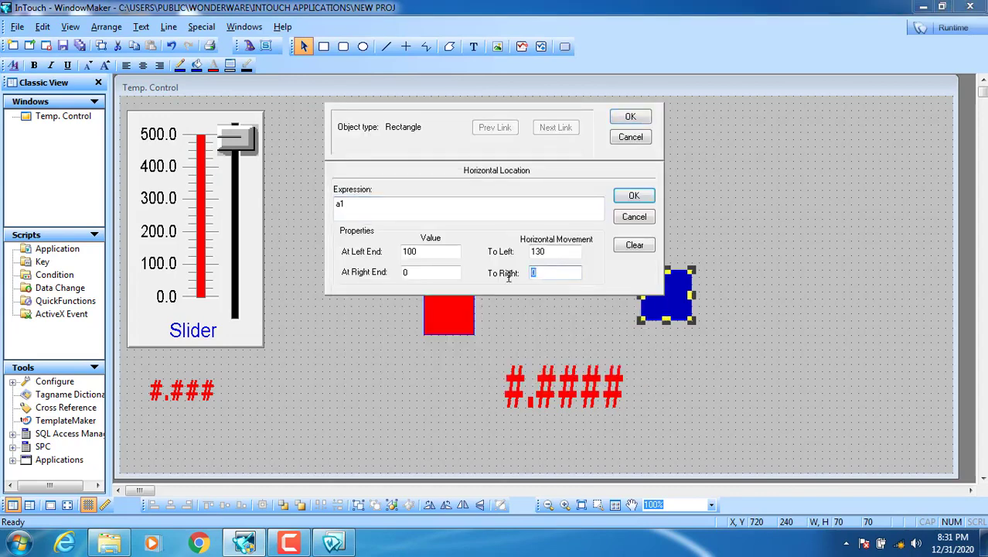
pyautogui.doubleClick(554, 256)
pyautogui.write('0')
pyautogui.doubleClick(410, 251)
pyautogui.write('0')
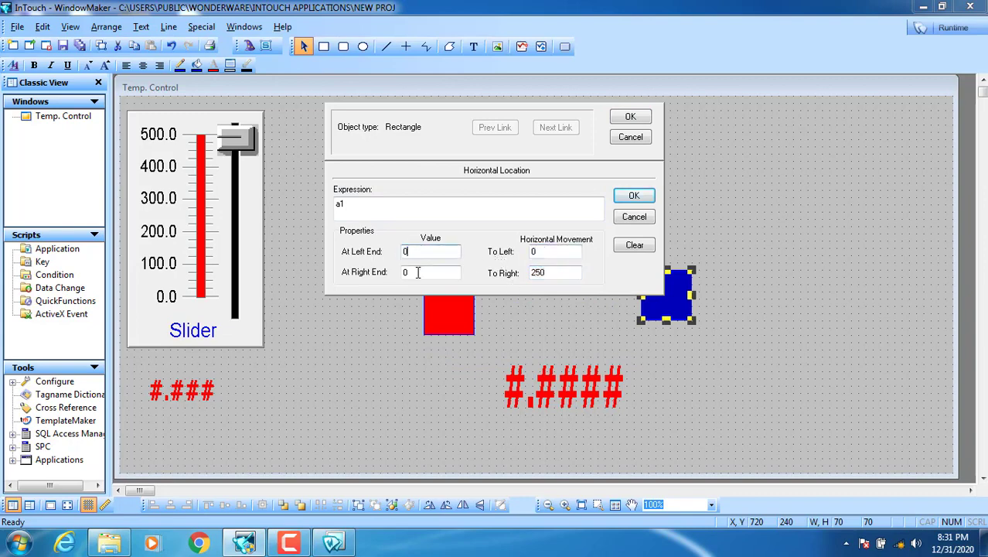
pyautogui.moveTo(418, 272); pyautogui.dragTo(372, 278)
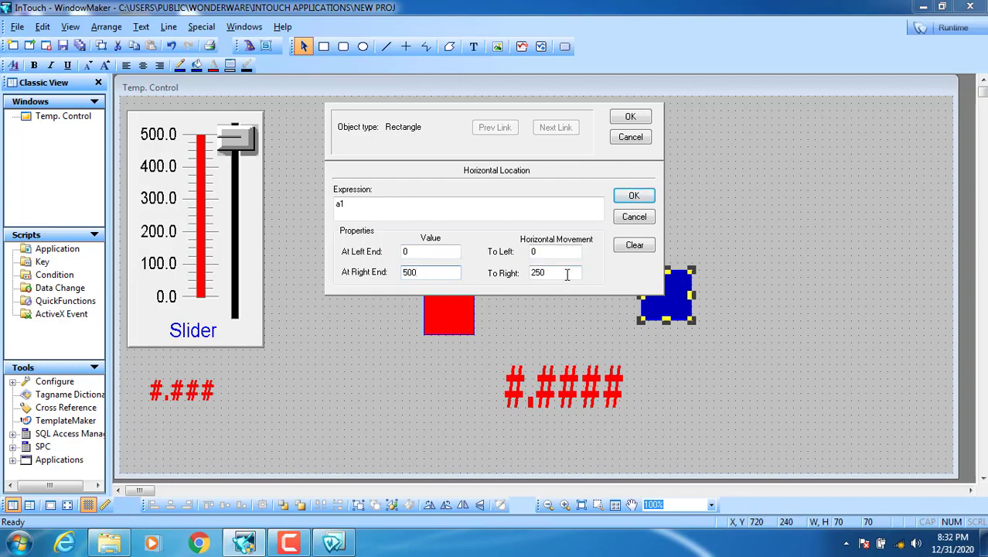
pyautogui.click(629, 117)
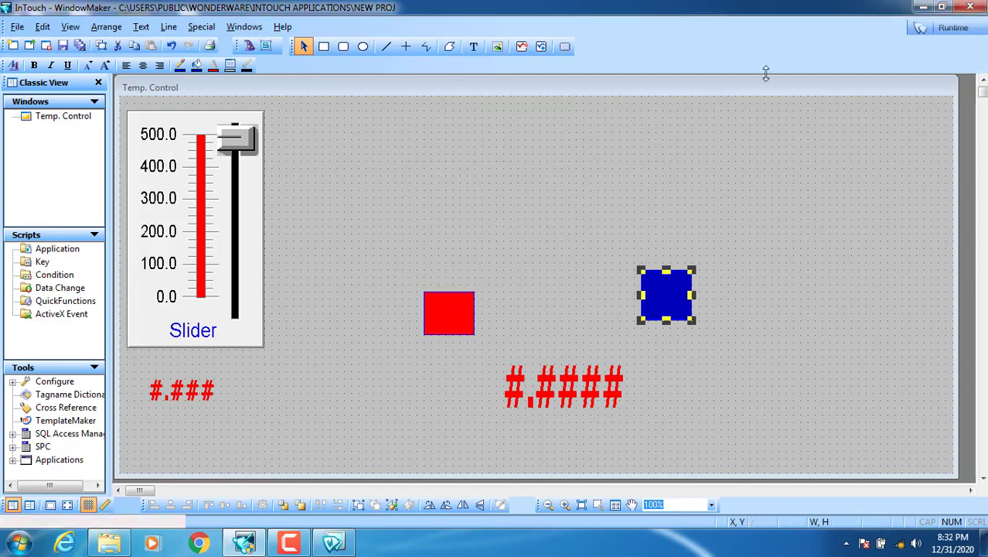
# - Check in Runtime whether moving the red rectangle shifts the blue one, and return to development mode
pyautogui.click(952, 28)
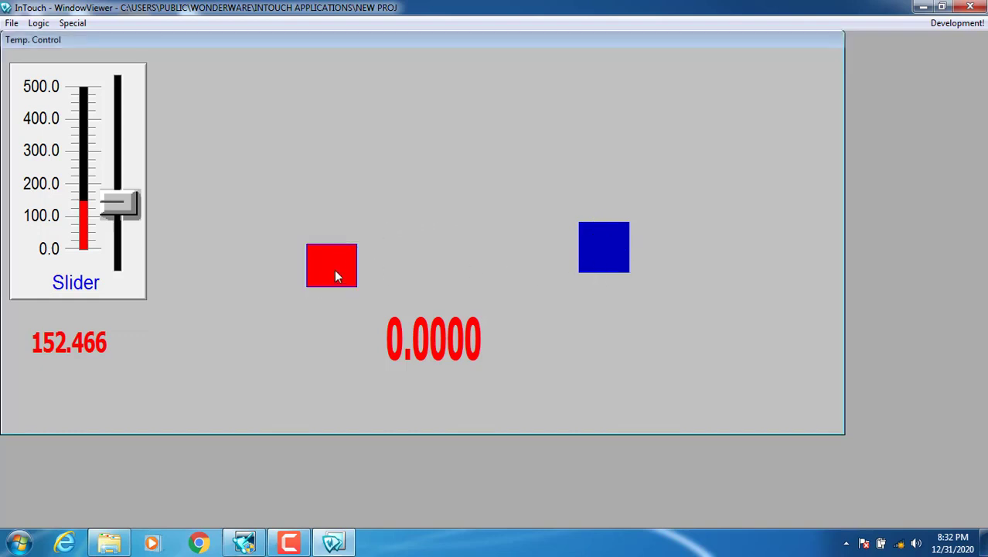
pyautogui.moveTo(334, 267); pyautogui.dragTo(347, 235)
pyautogui.click(958, 22)
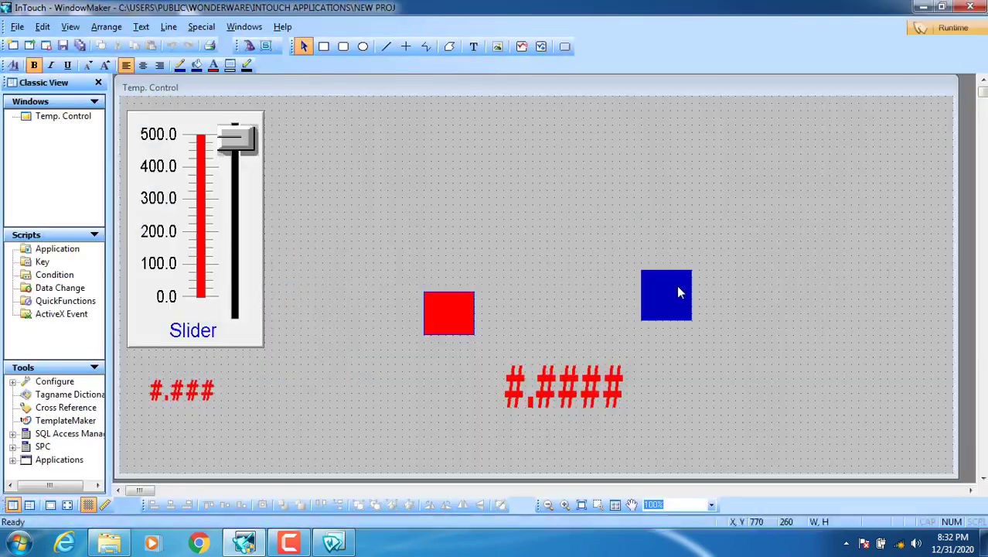
# - Change the blue rectangle's horizontal location expression to h1, and switch to Runtime
pyautogui.doubleClick(677, 289)
pyautogui.click(539, 279)
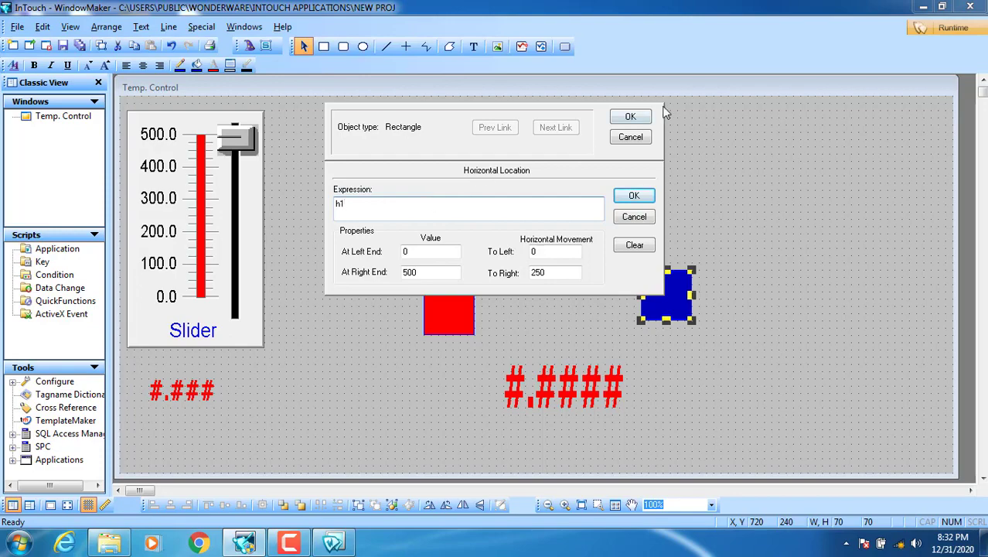
pyautogui.click(641, 116)
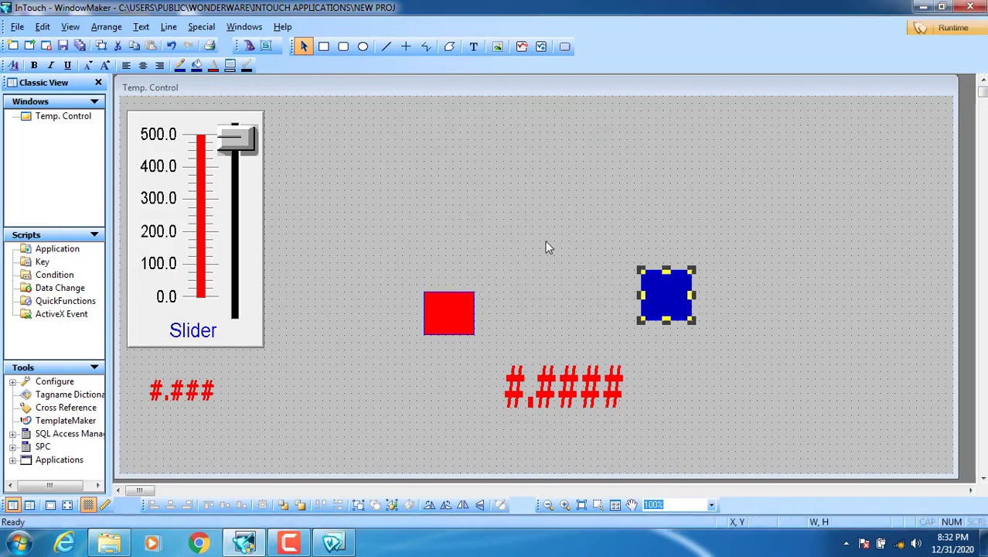
pyautogui.click(939, 28)
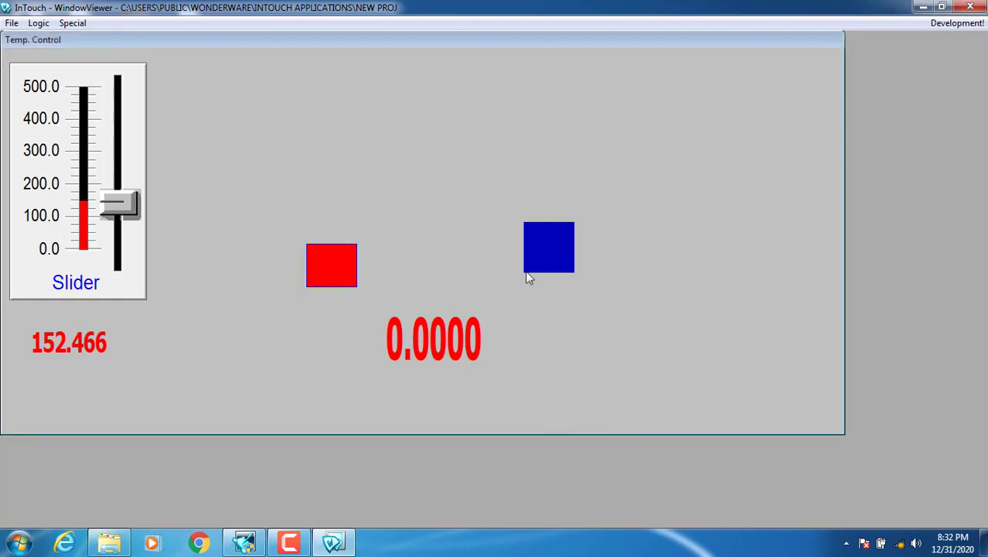
# - Move the red rectangle vertically in Runtime to test the blue one's response, and delete the blue rectangle in development mode
pyautogui.moveTo(333, 267); pyautogui.dragTo(328, 241)
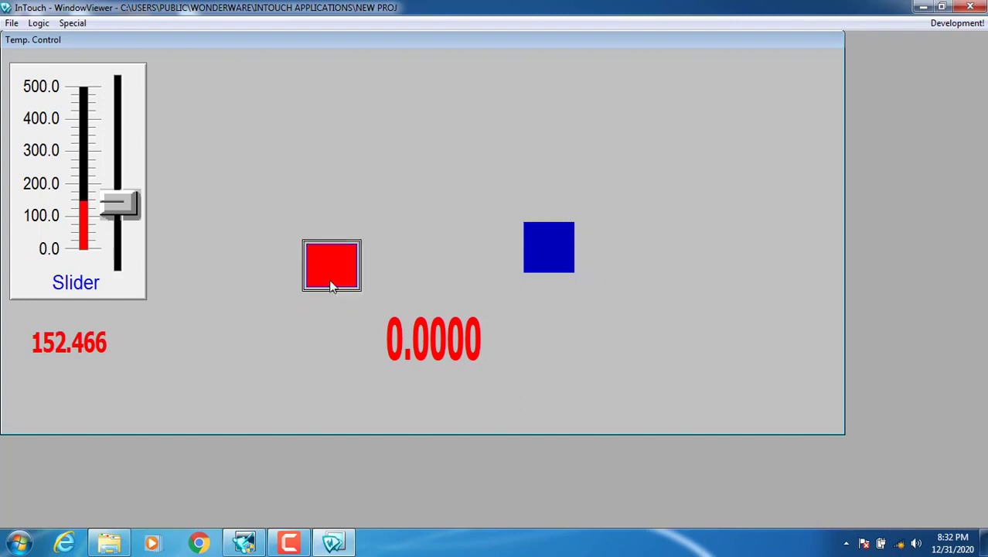
pyautogui.click(965, 28)
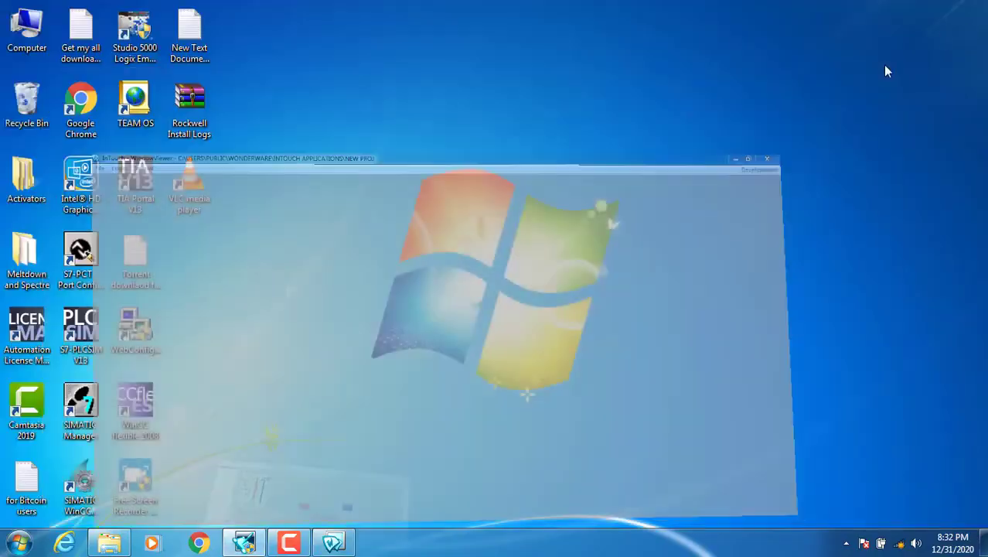
pyautogui.click(670, 288)
pyautogui.press('Delete')
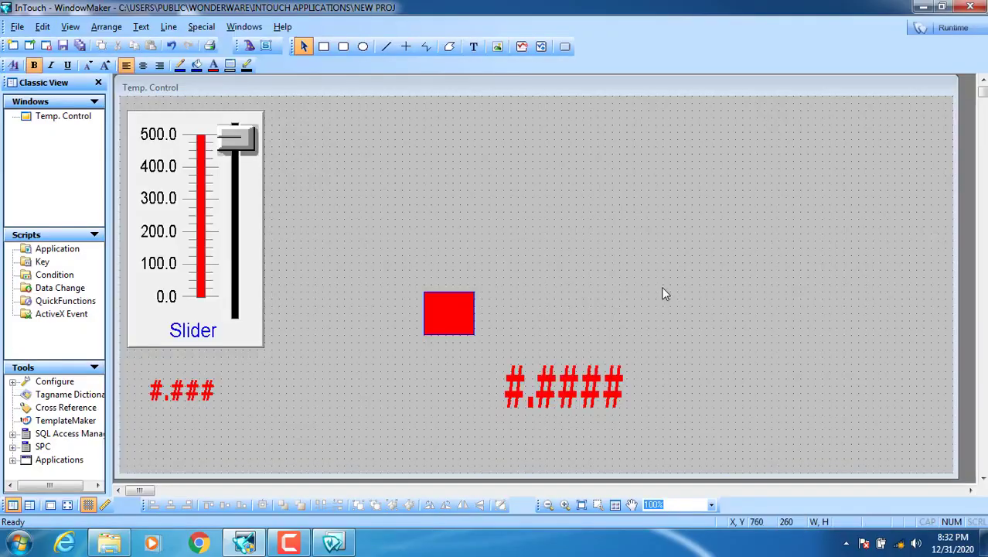
# - Review the red rectangle's vertical slider settings without changing them
pyautogui.doubleClick(453, 313)
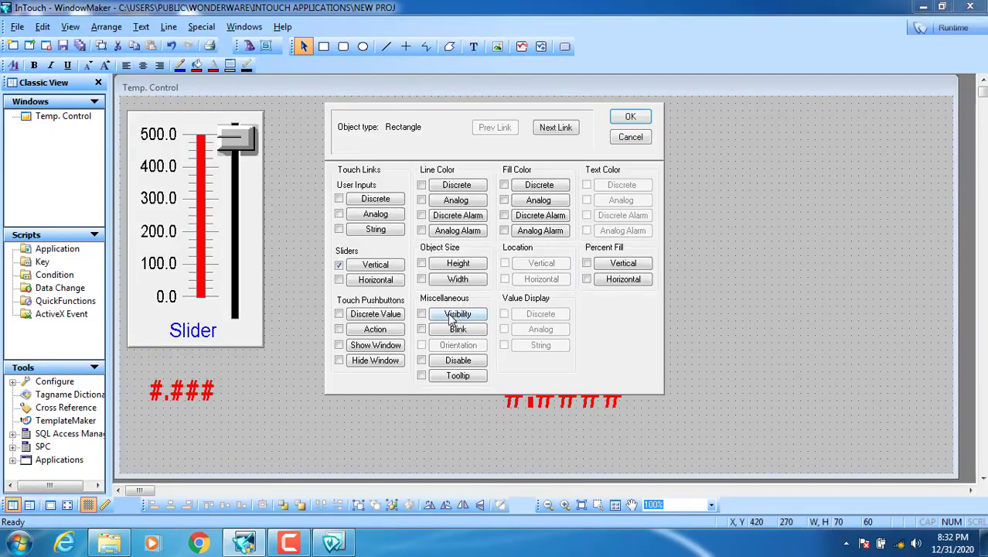
pyautogui.click(375, 265)
pyautogui.click(635, 216)
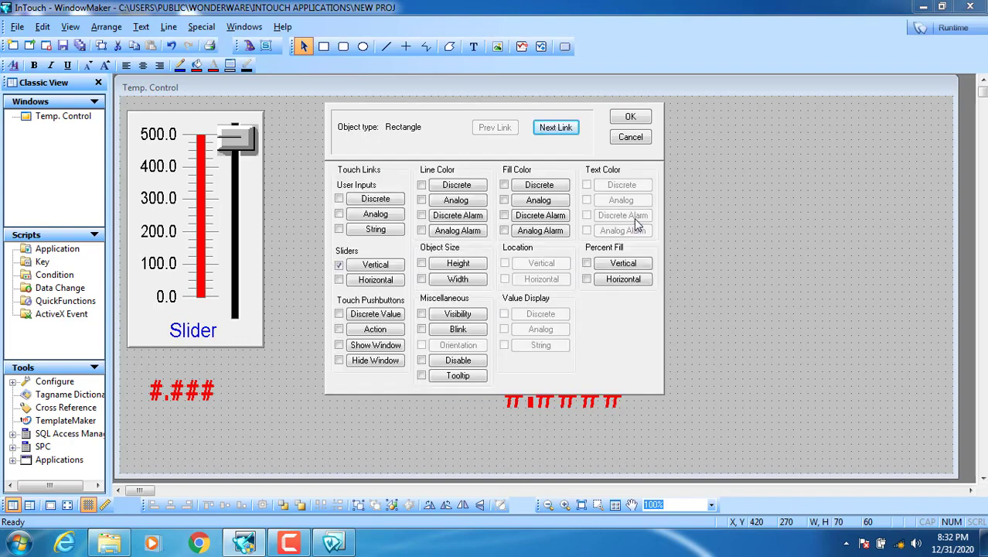
pyautogui.click(367, 266)
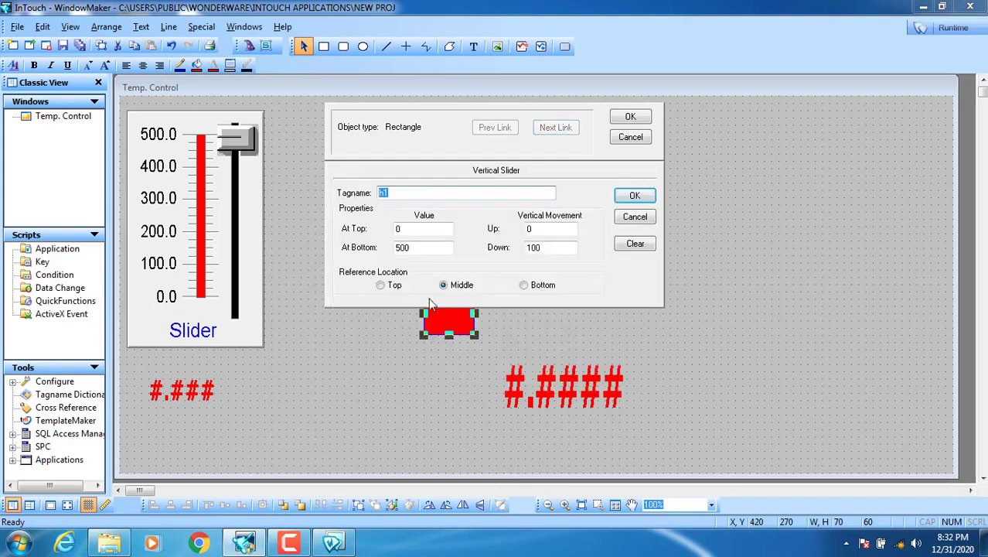
pyautogui.click(635, 217)
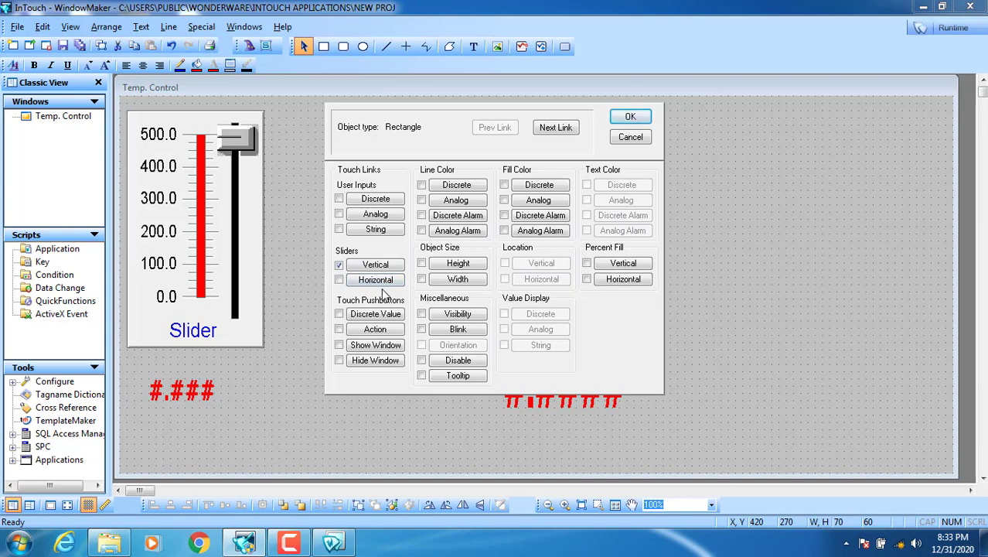
# - Replace the red rectangle's vertical slider with a horizontal one on h1, values 0 to 100, movement 0 left and 100 right, left reference
pyautogui.click(339, 265)
pyautogui.click(371, 280)
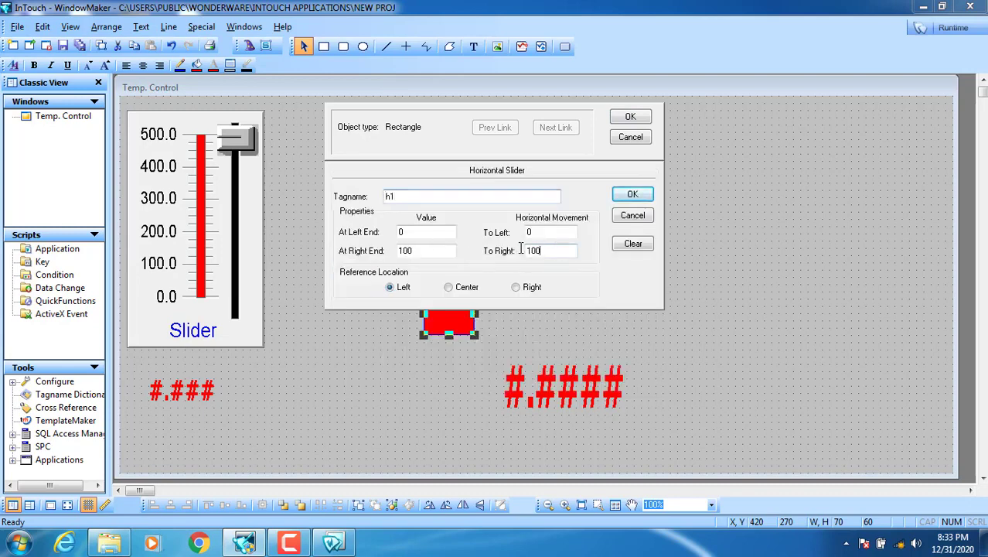
pyautogui.moveTo(521, 248); pyautogui.dragTo(379, 251)
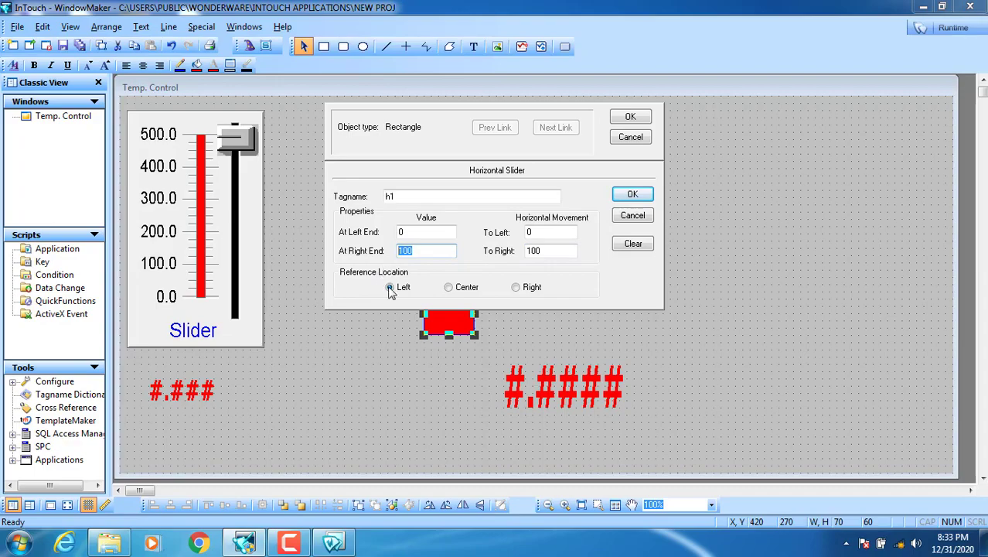
pyautogui.click(631, 116)
# - Test the red rectangle's horizontal slider in Runtime by moving it to its right end, and return to development mode
pyautogui.click(944, 28)
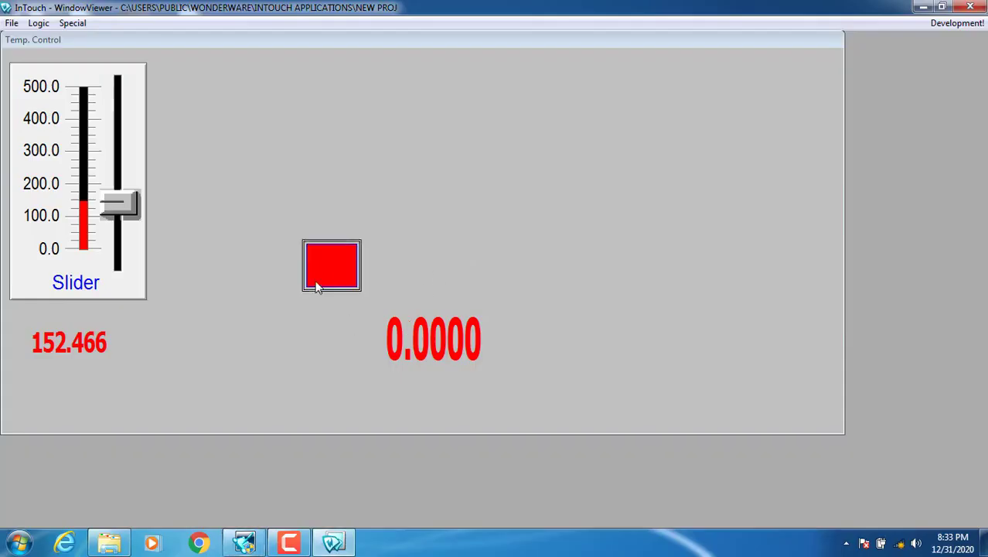
pyautogui.click(317, 281)
pyautogui.click(316, 281)
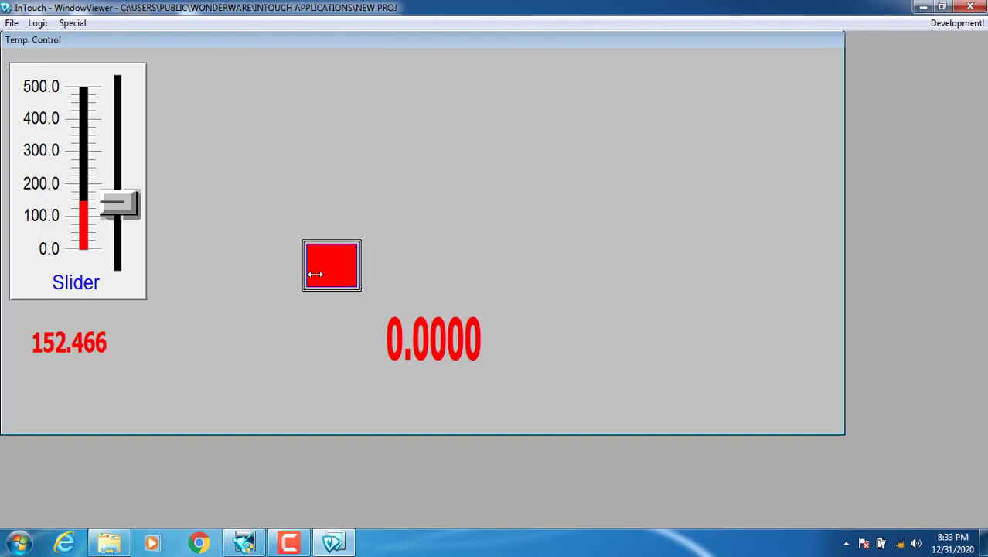
pyautogui.moveTo(308, 273); pyautogui.dragTo(437, 272)
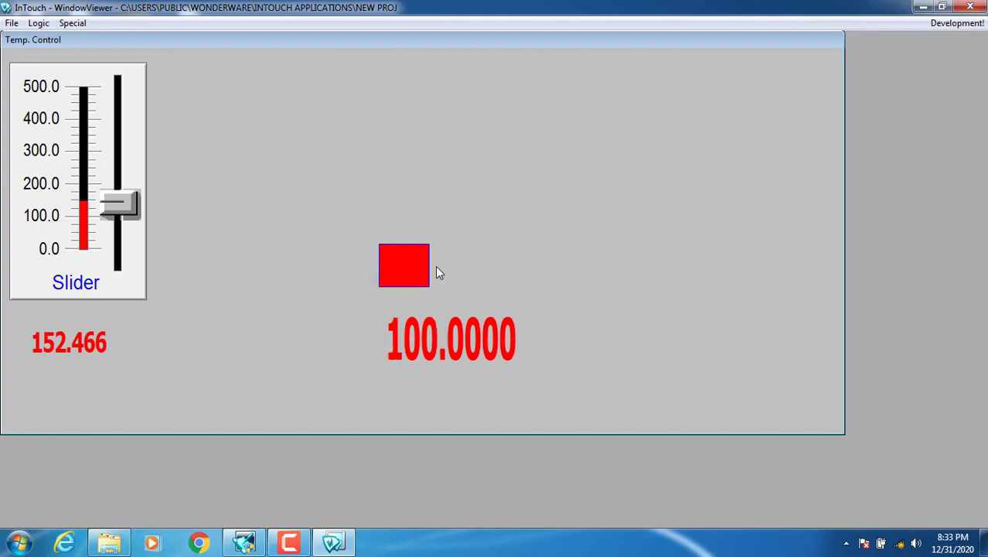
pyautogui.click(933, 25)
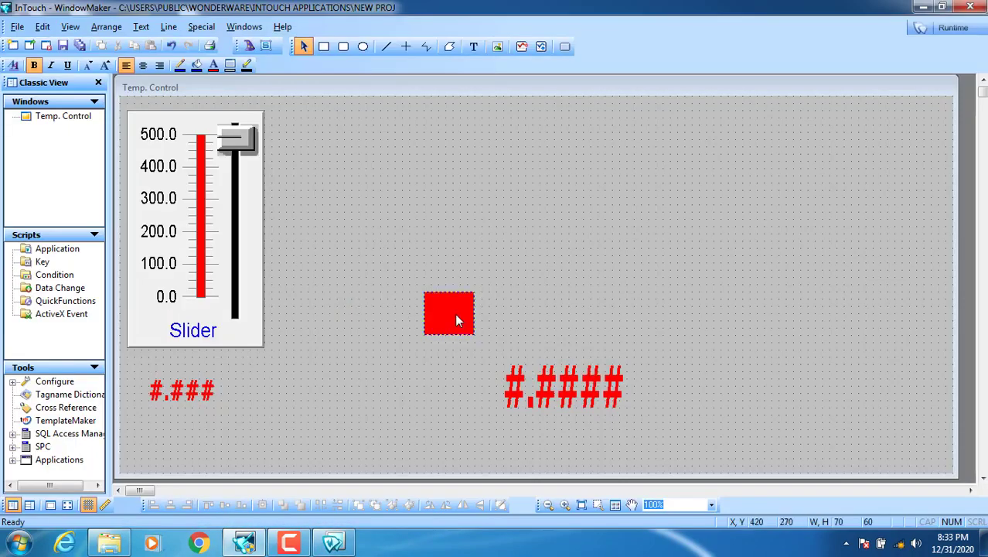
# - Set the red rectangle's horizontal slider value at the right end to 1000
pyautogui.doubleClick(455, 313)
pyautogui.click(377, 280)
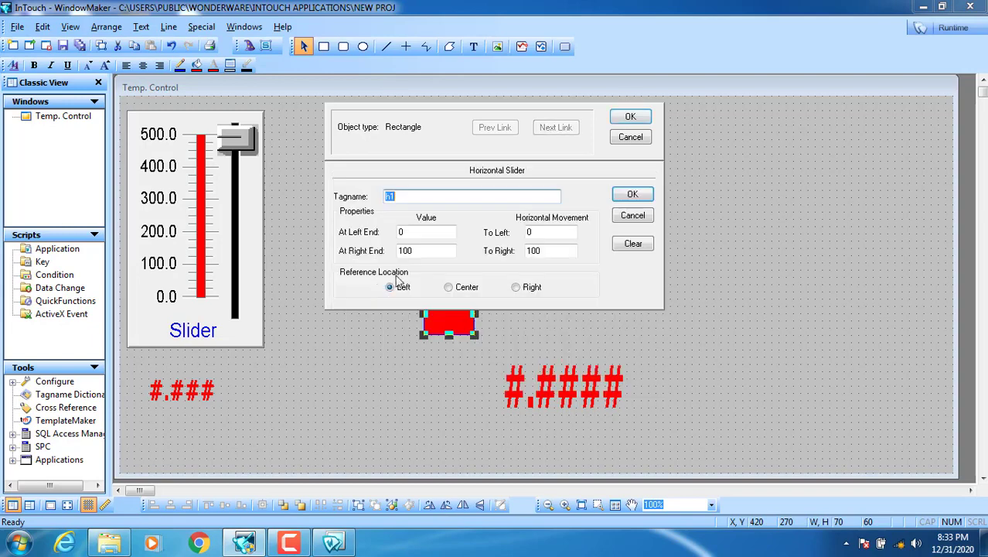
pyautogui.click(430, 254)
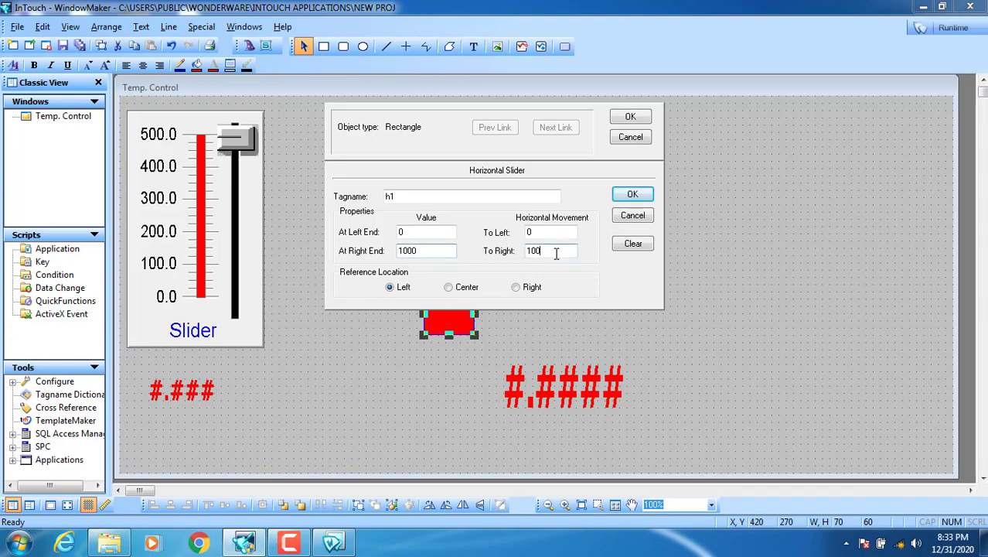
pyautogui.click(623, 117)
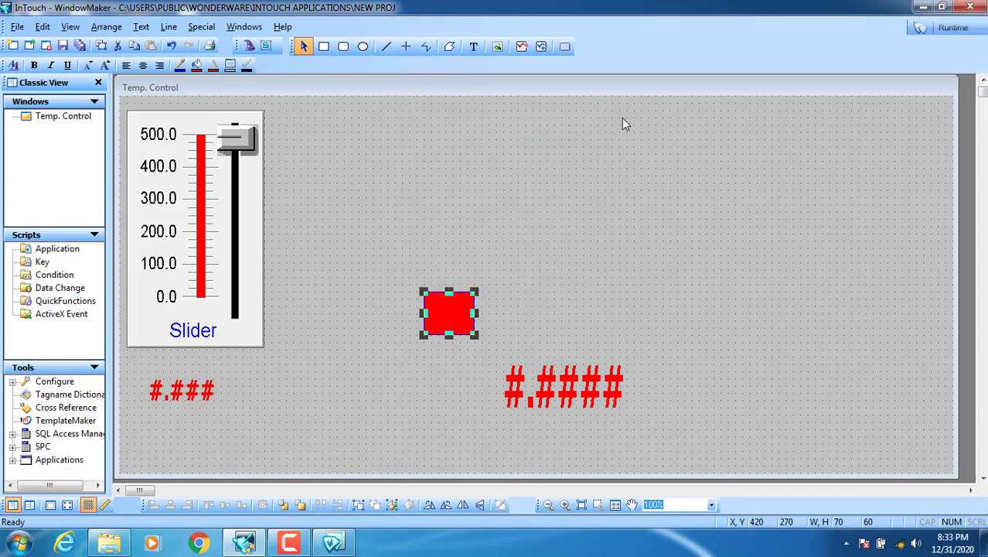
# - Move the red rectangle to the right in Runtime to test the 1000 end value, and return to development mode
pyautogui.click(953, 27)
pyautogui.click(331, 267)
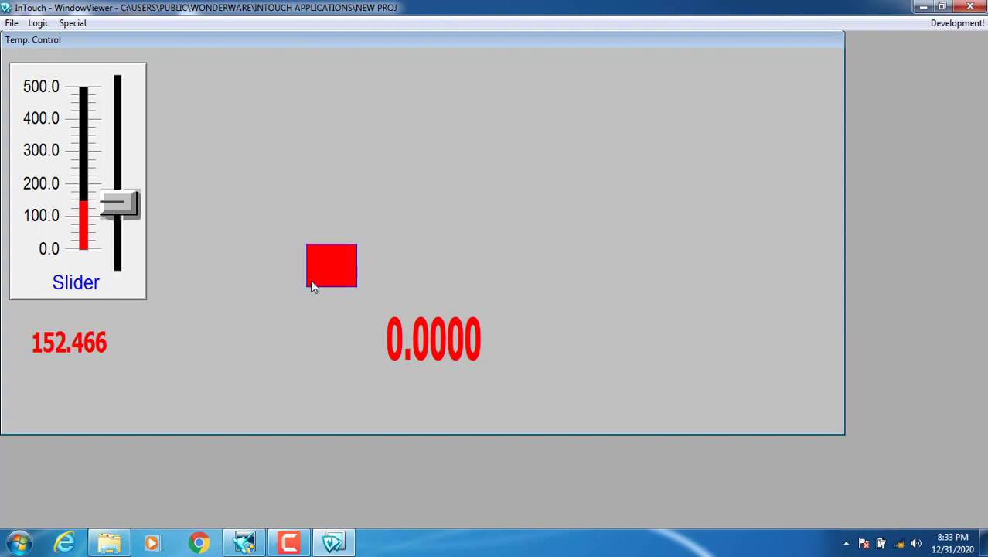
pyautogui.moveTo(317, 275); pyautogui.dragTo(384, 272)
pyautogui.click(956, 23)
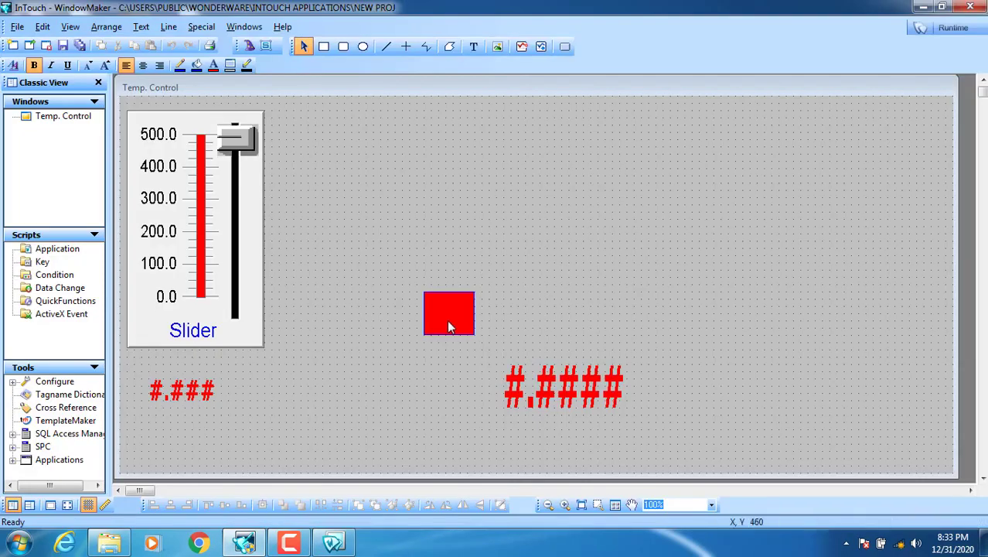
# - Set the reference location of the red rectangle's horizontal slider to Right
pyautogui.click(437, 318)
pyautogui.doubleClick(434, 317)
pyautogui.click(378, 281)
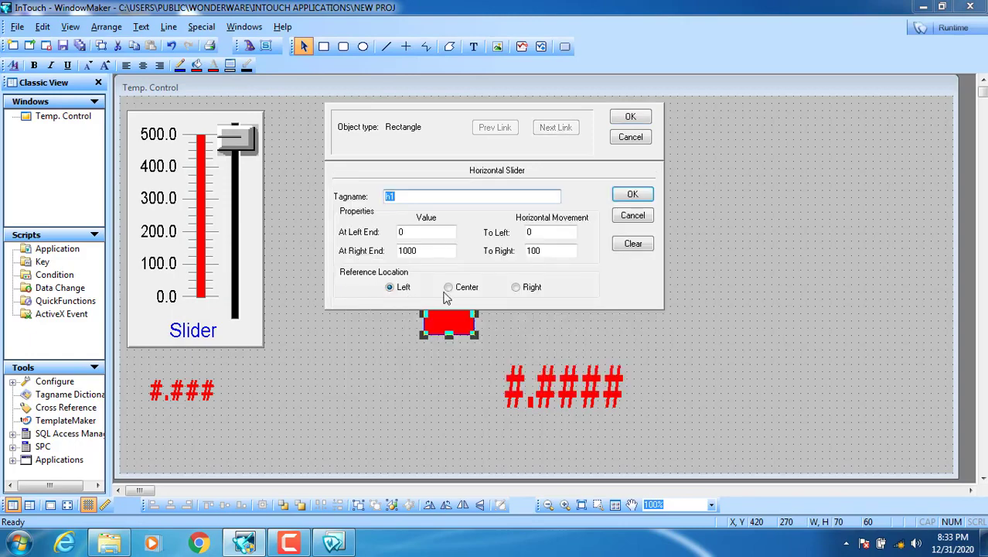
pyautogui.click(516, 287)
pyautogui.click(630, 116)
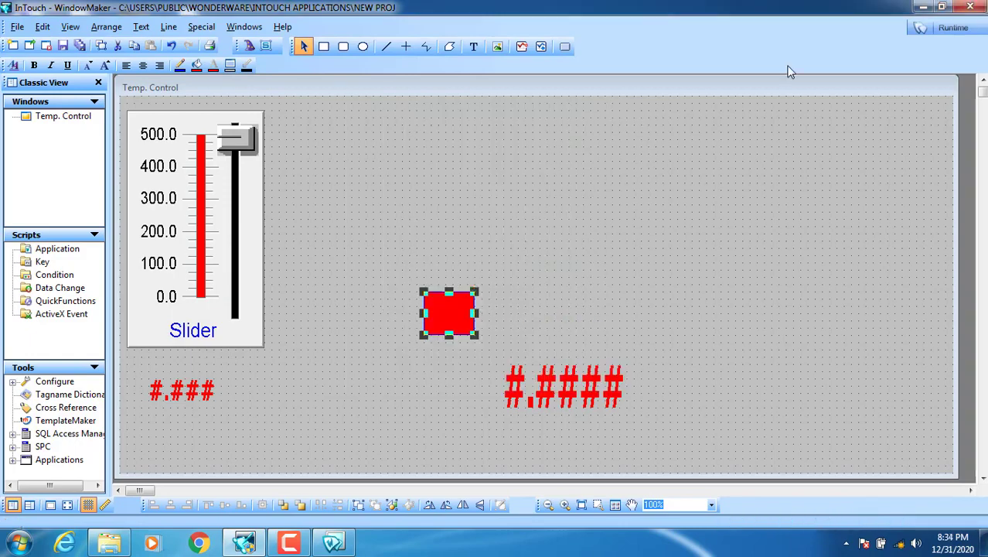
# - Test the right reference location by sliding the red rectangle in Runtime, and return to development mode
pyautogui.click(930, 29)
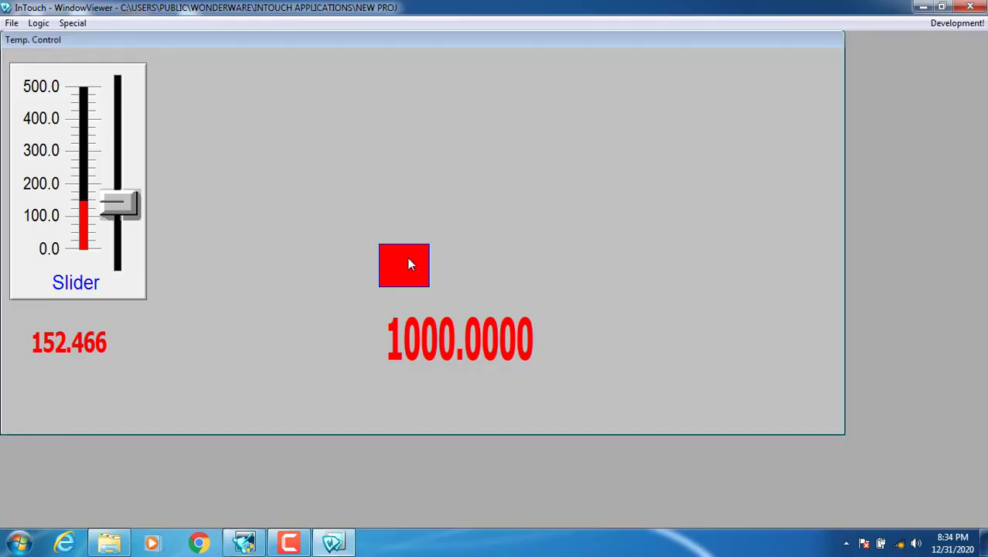
pyautogui.moveTo(407, 256); pyautogui.dragTo(462, 264)
pyautogui.click(938, 25)
# - Set the reference location of the red rectangle's horizontal slider to Center
pyautogui.doubleClick(458, 303)
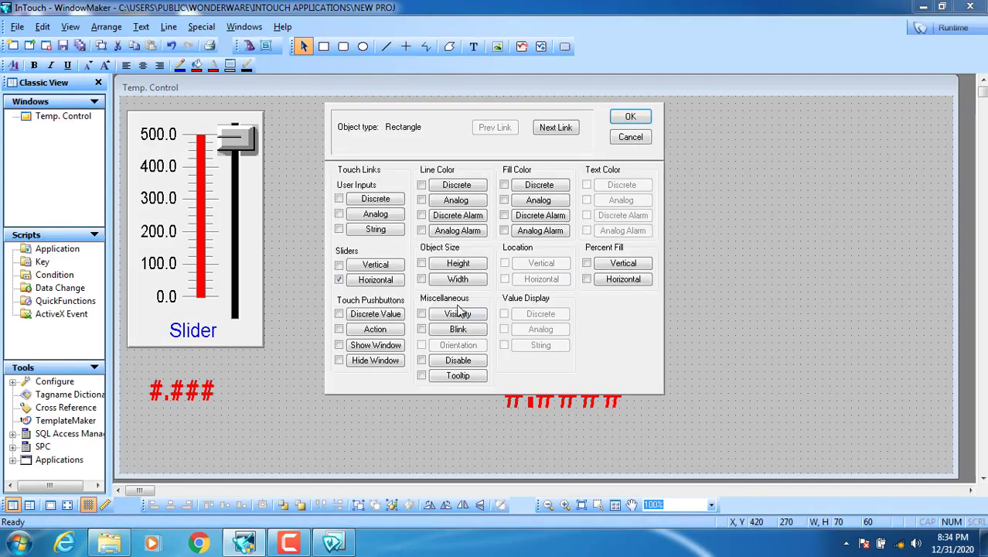
pyautogui.click(377, 280)
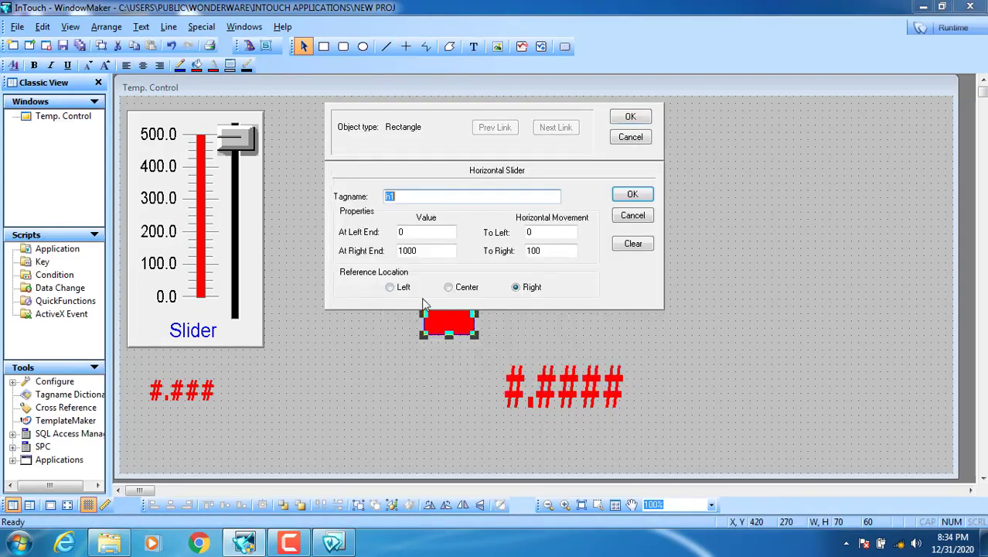
pyautogui.click(463, 290)
pyautogui.click(630, 116)
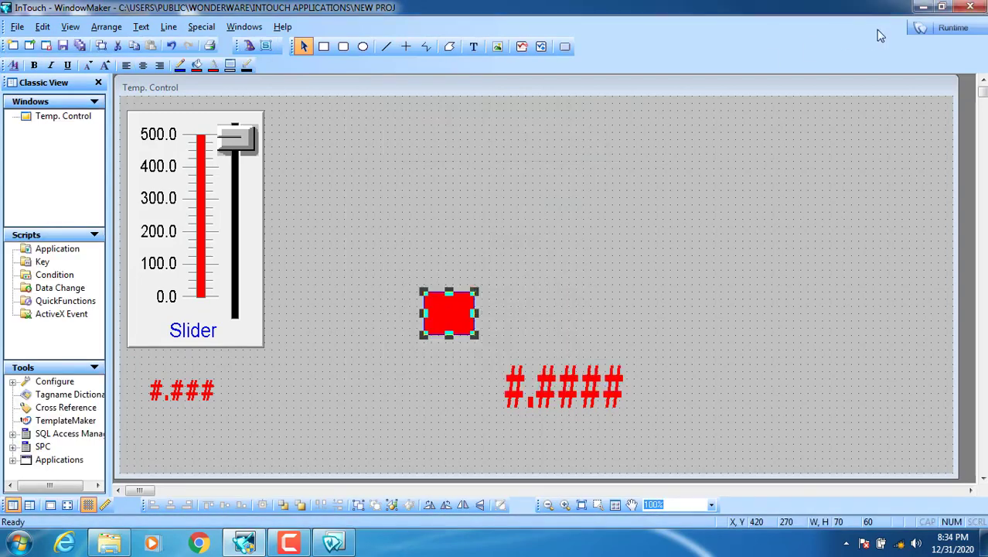
# - Test the center reference location by sliding the red rectangle in Runtime, and return to development mode
pyautogui.click(944, 28)
pyautogui.moveTo(399, 265); pyautogui.dragTo(434, 269)
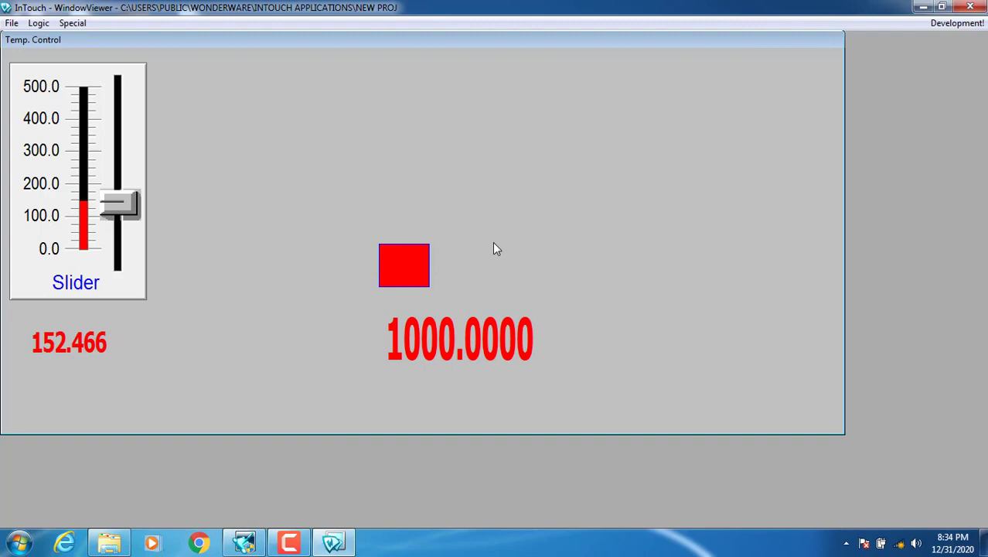
pyautogui.click(957, 22)
# - Set the red rectangle's horizontal slider to 500 at the left end and 0 at the right, with movement 100 left and 0 right
pyautogui.doubleClick(444, 325)
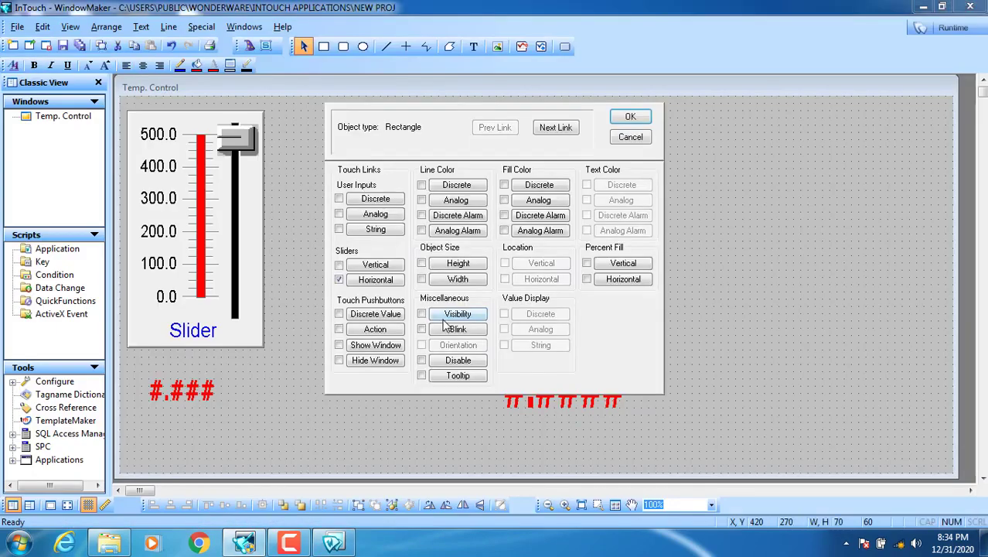
pyautogui.click(374, 284)
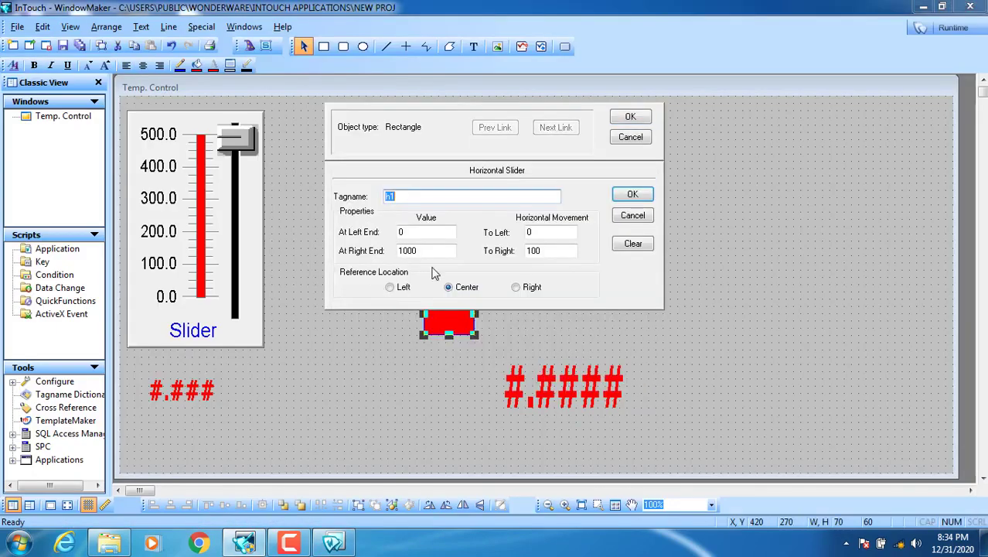
pyautogui.doubleClick(552, 232)
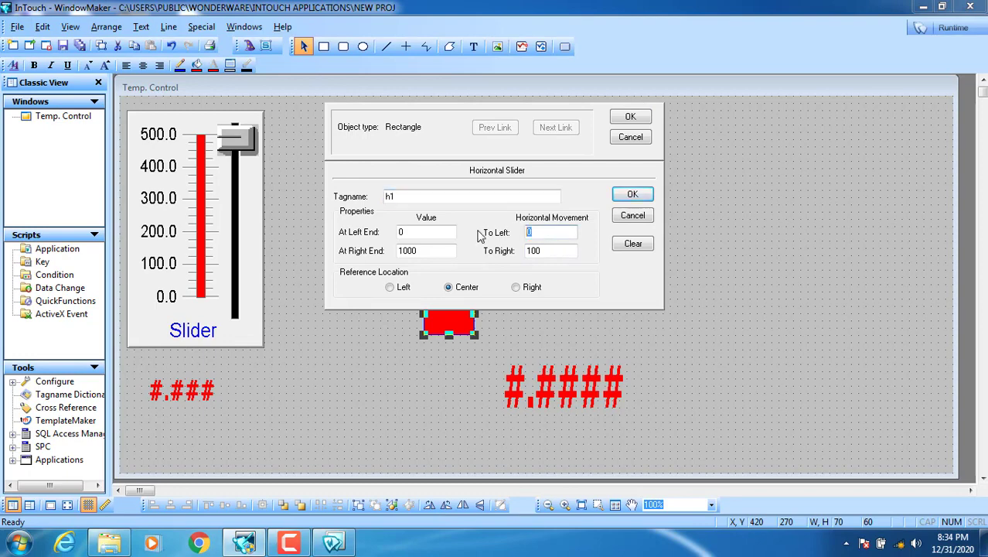
pyautogui.write('100')
pyautogui.press('Tab')
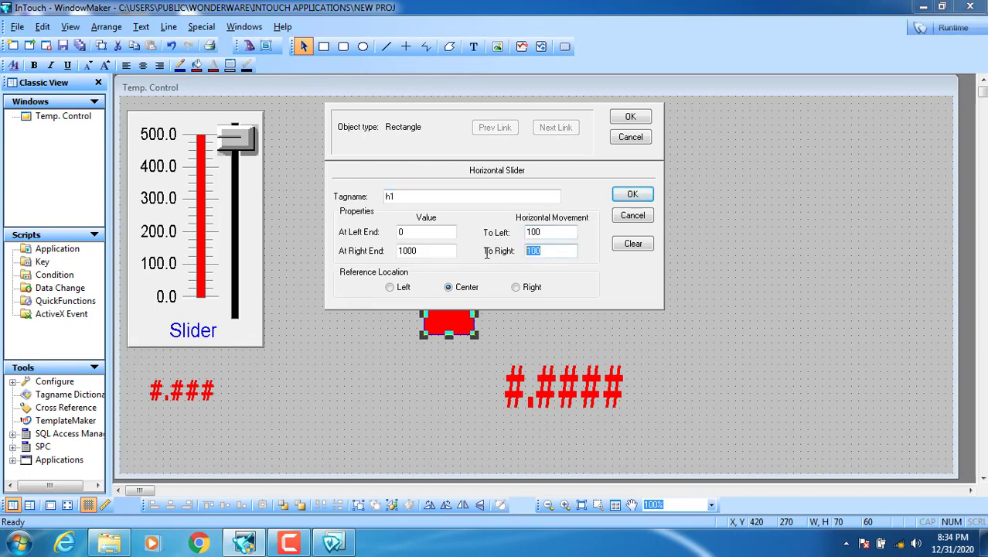
pyautogui.write('0')
pyautogui.doubleClick(407, 232)
pyautogui.write('500')
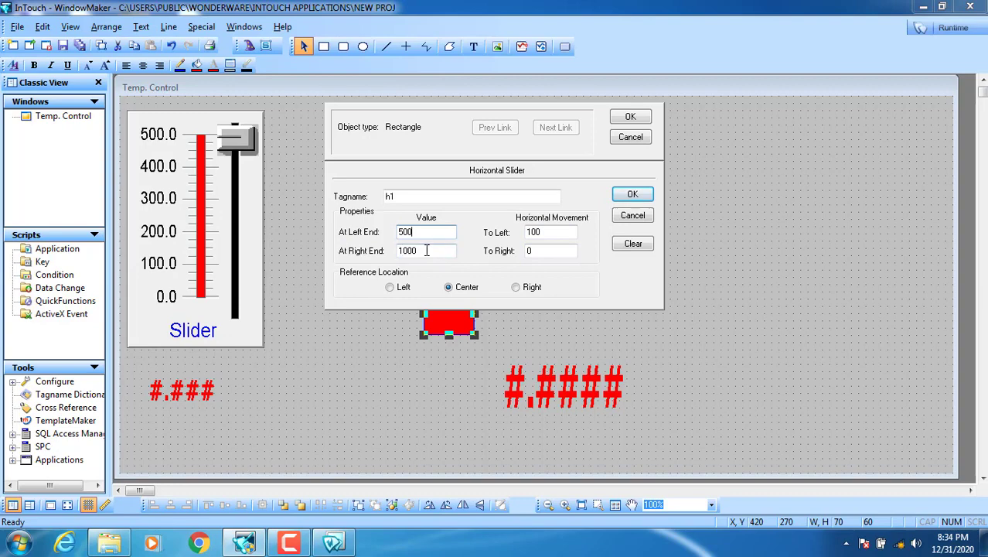
pyautogui.press('Tab')
pyautogui.write('0')
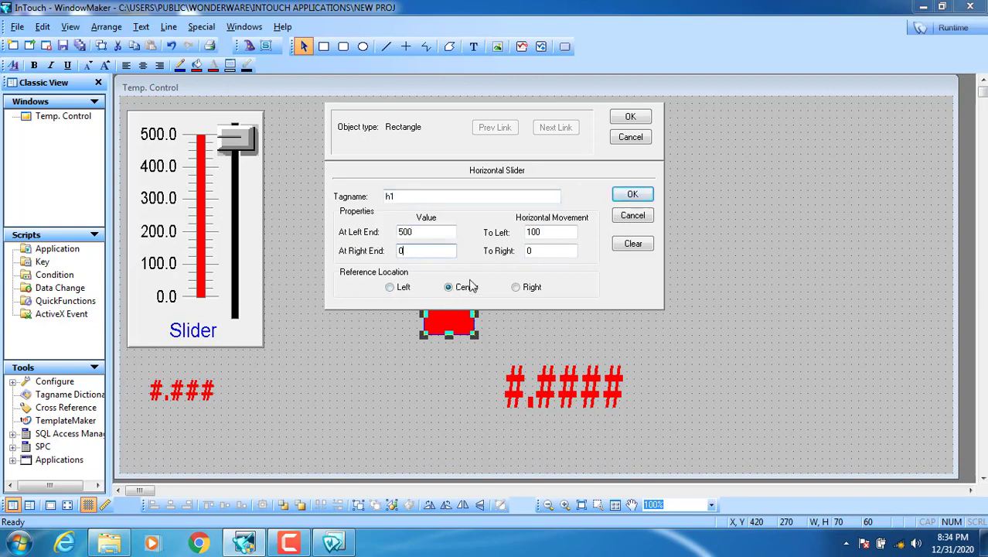
pyautogui.click(630, 116)
# - Move the red rectangle from its left end to its right end in Runtime to test the leftward slider
pyautogui.click(941, 28)
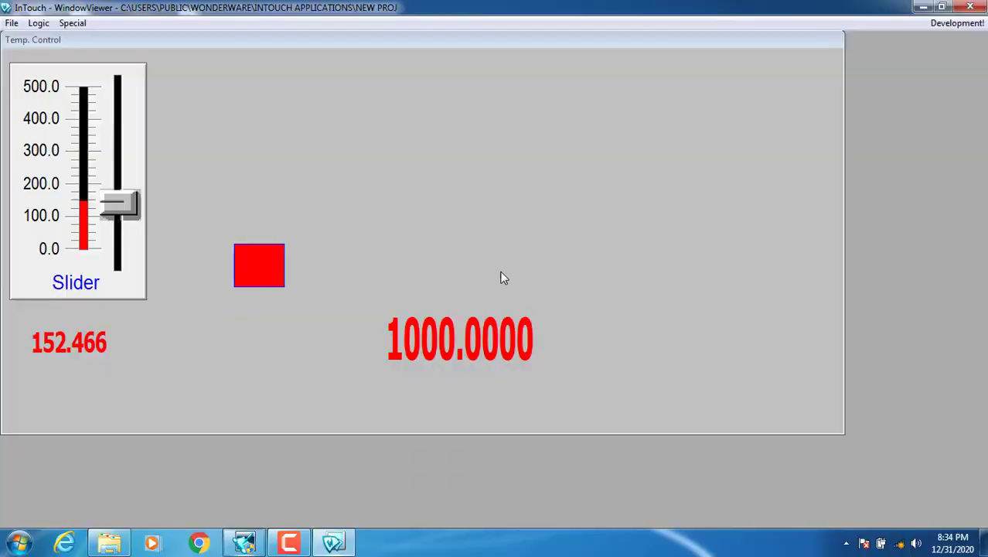
pyautogui.moveTo(271, 286); pyautogui.dragTo(359, 273)
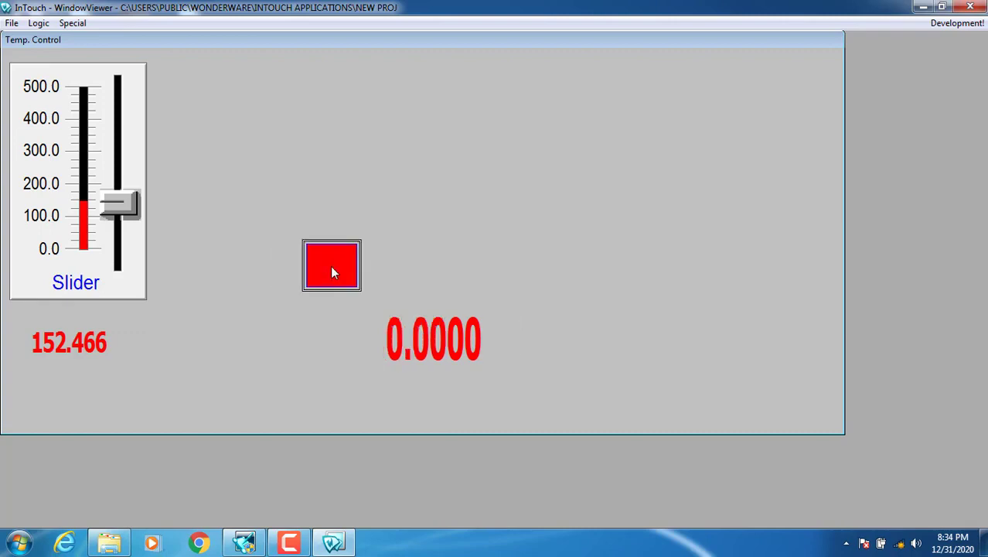